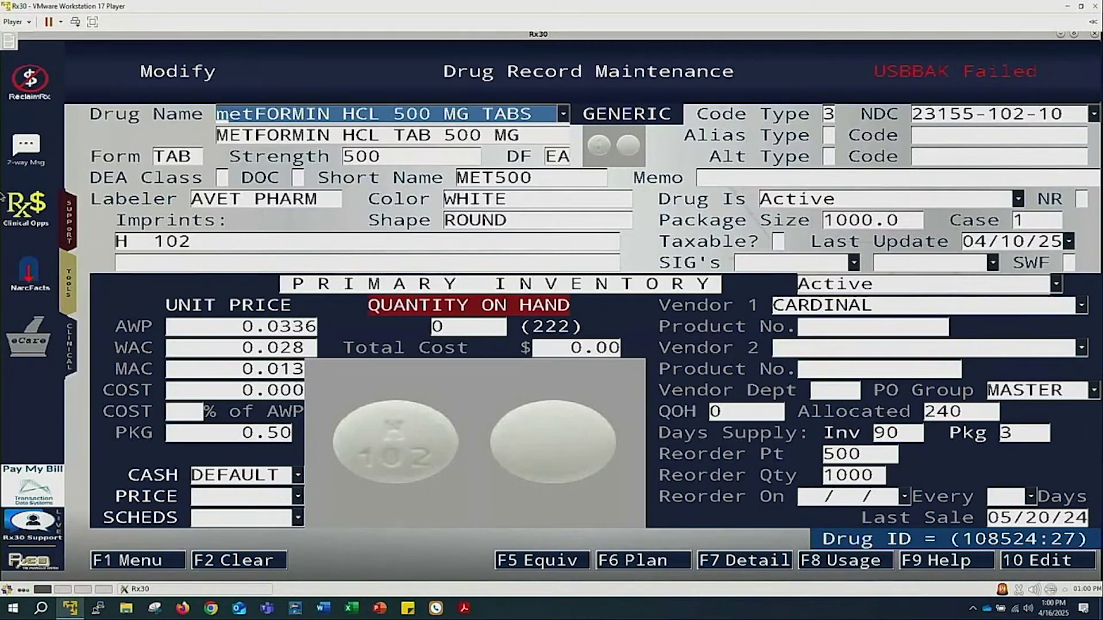
# - Review the reorder point, reorder quantity and reorder date fields in the drug's primary inventory
pyautogui.press('Up')
pyautogui.press('Up')
pyautogui.press('Up')
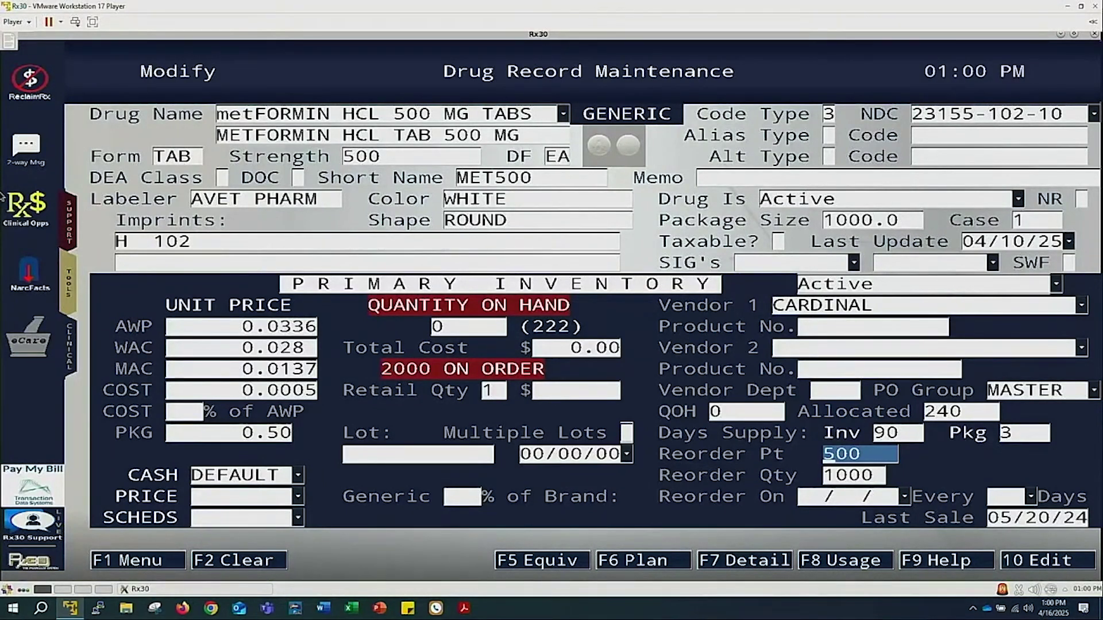
pyautogui.press('Return')
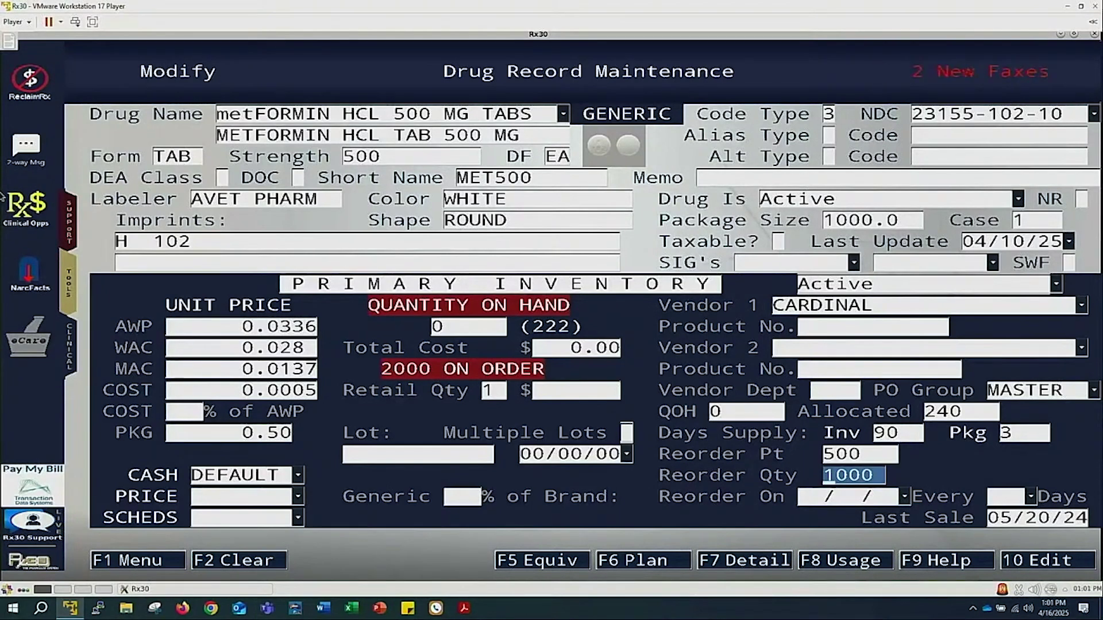
pyautogui.press('Return')
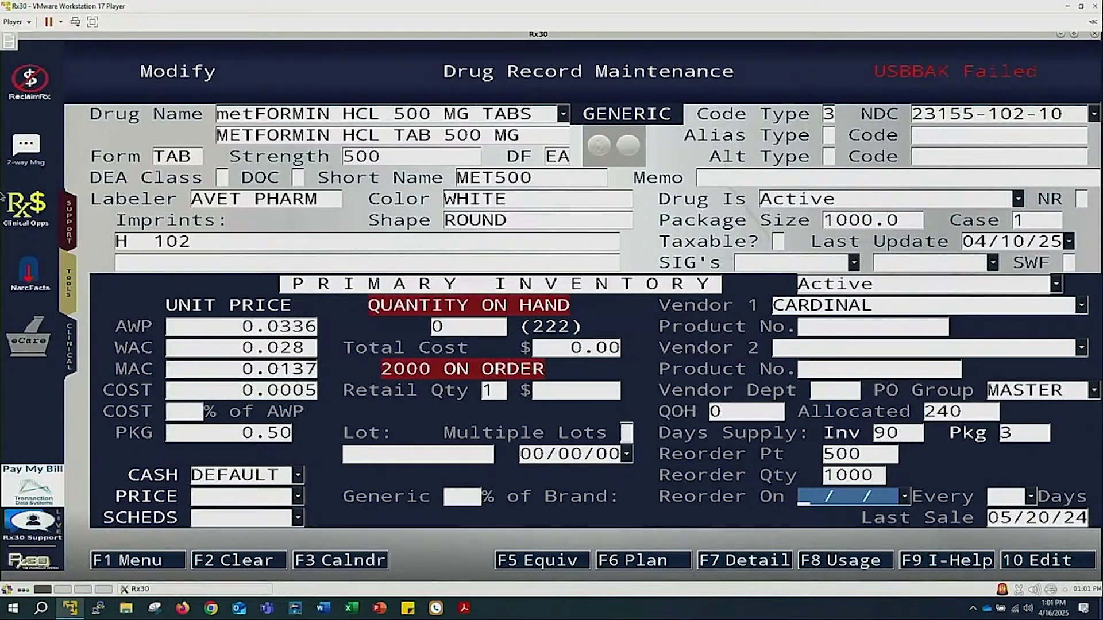
# - Set the quantity on hand of the metformin 500 mg tablets to 30 and save the drug record
pyautogui.click(461, 330)
pyautogui.write('30')
pyautogui.press('Return')
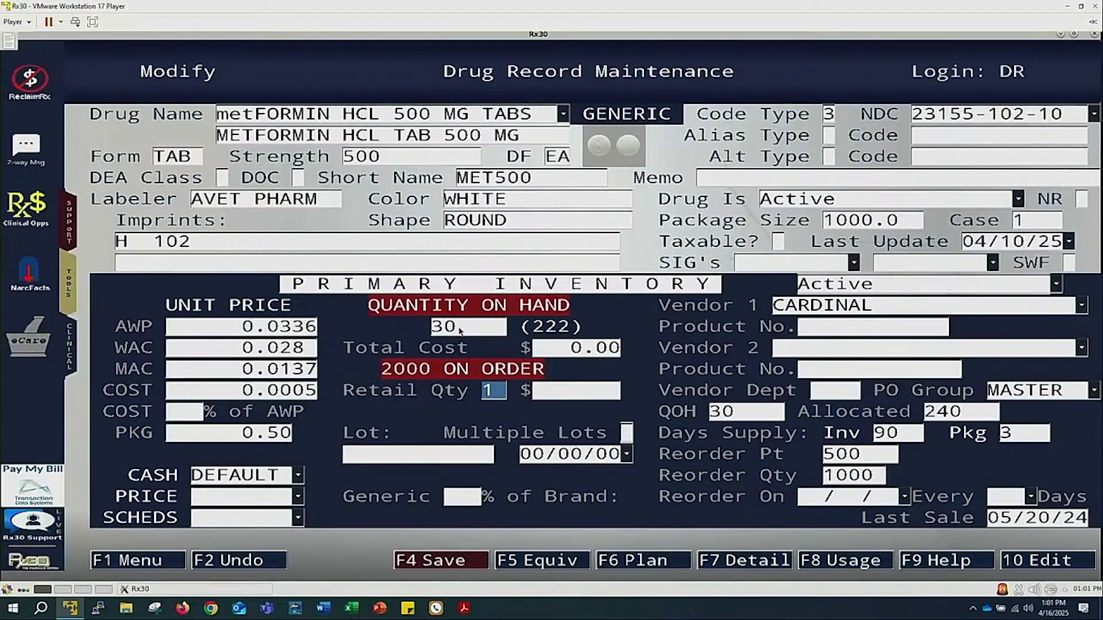
pyautogui.press('F4')
pyautogui.press('F1')
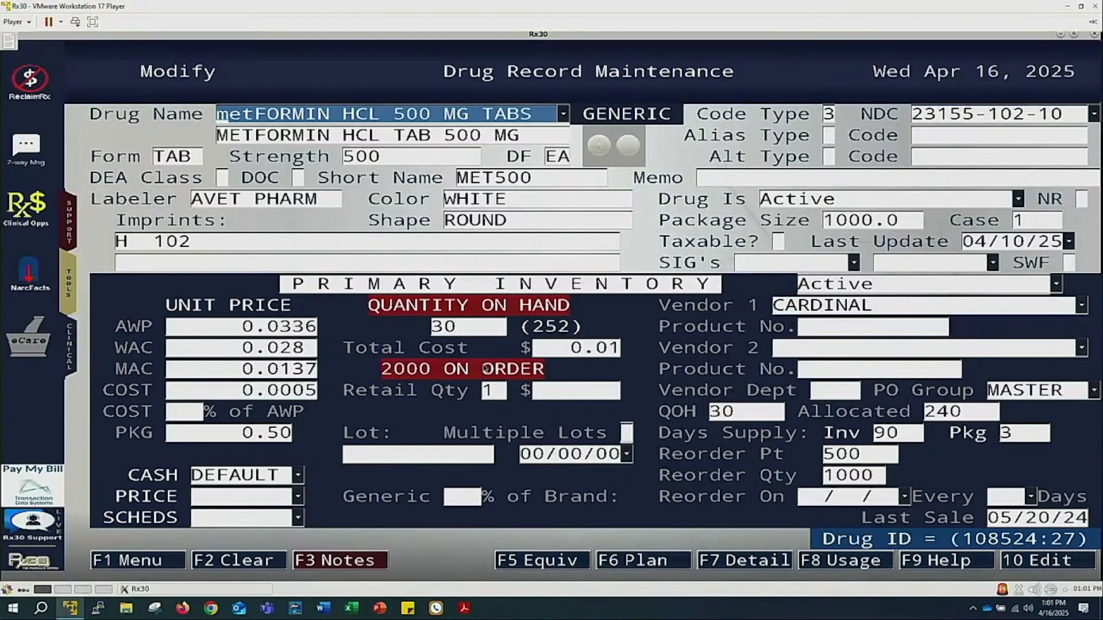
# - Look through the equivalent drug analysis for metformin 500 mg, comparing suppliers, costs and on-hand quantities, and return to the drug record
pyautogui.press('F5')
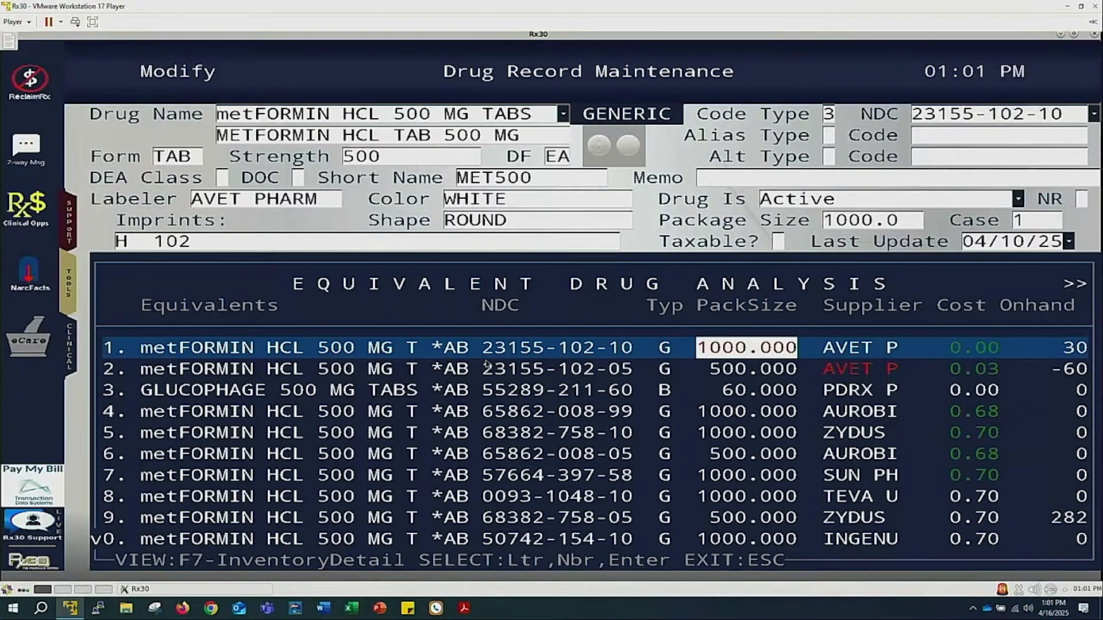
pyautogui.press('Down')
pyautogui.press('Down')
pyautogui.press('Down')
pyautogui.press('Down')
pyautogui.press('Down')
pyautogui.press('Down')
pyautogui.press('Down')
pyautogui.press('Down')
pyautogui.press('Down')
pyautogui.press('Down')
pyautogui.press('Down')
pyautogui.press('Down')
pyautogui.press('Down')
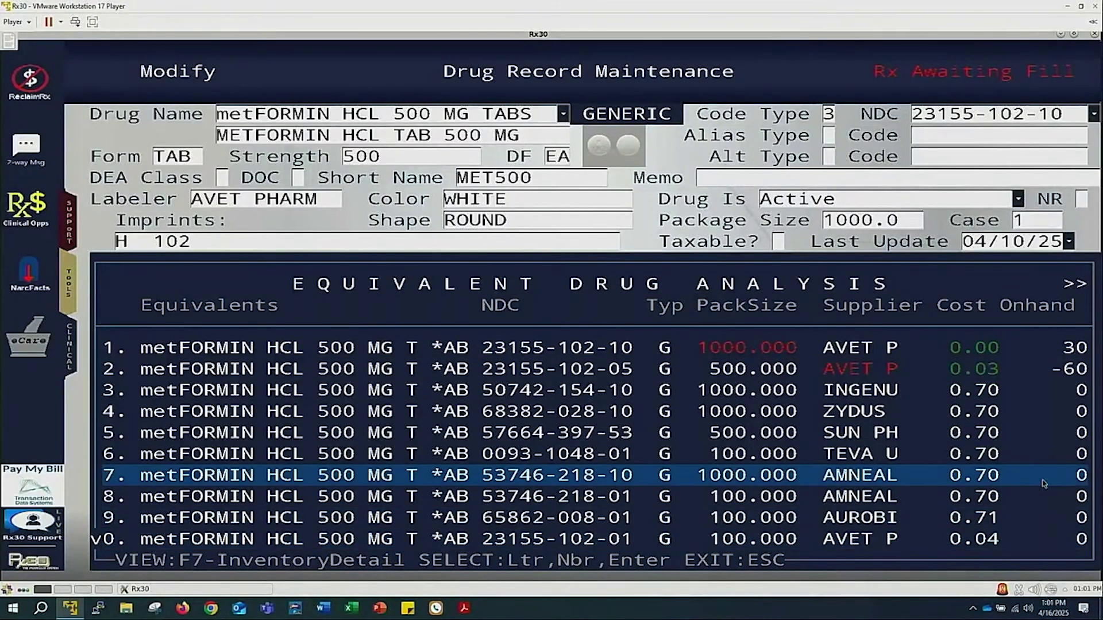
pyautogui.press('Escape')
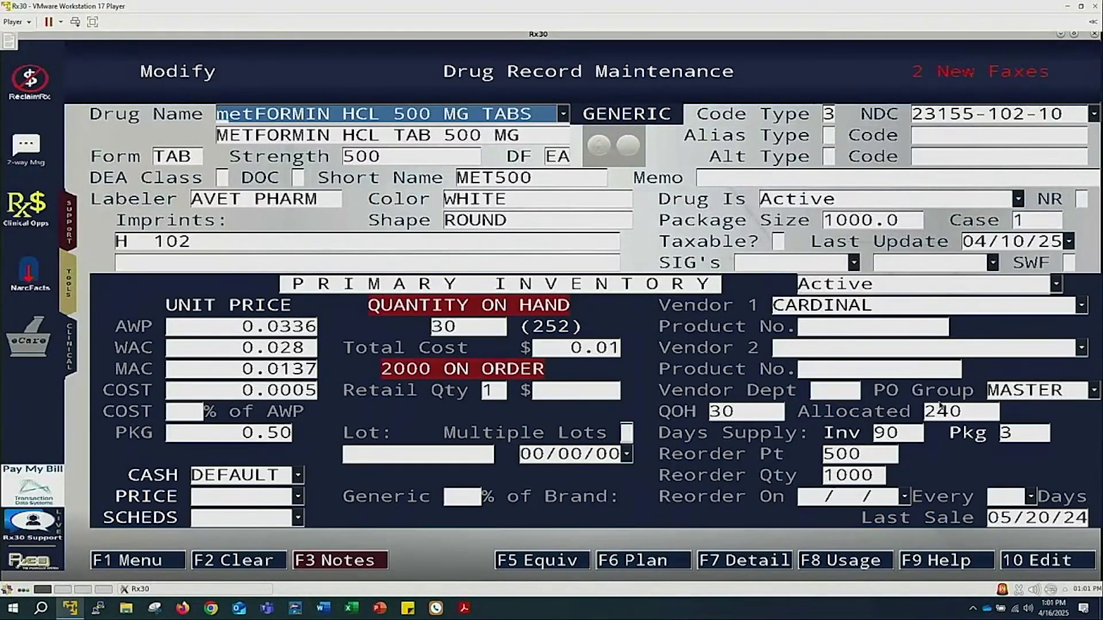
# - Select MASTER as the drug's PO Group and save the record
pyautogui.click(1025, 395)
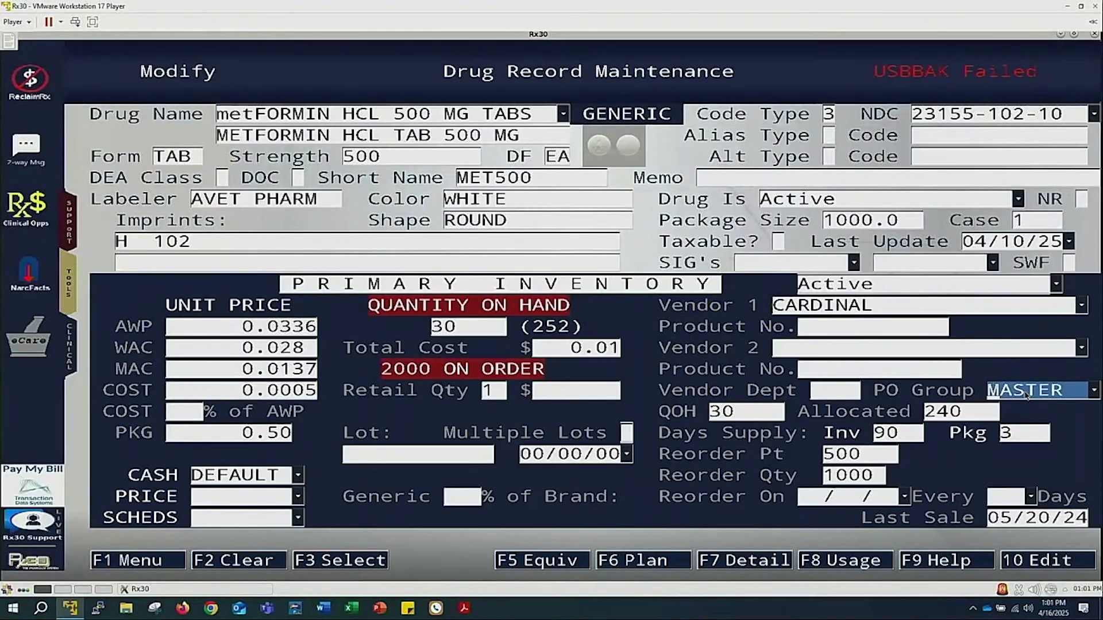
pyautogui.click(1093, 392)
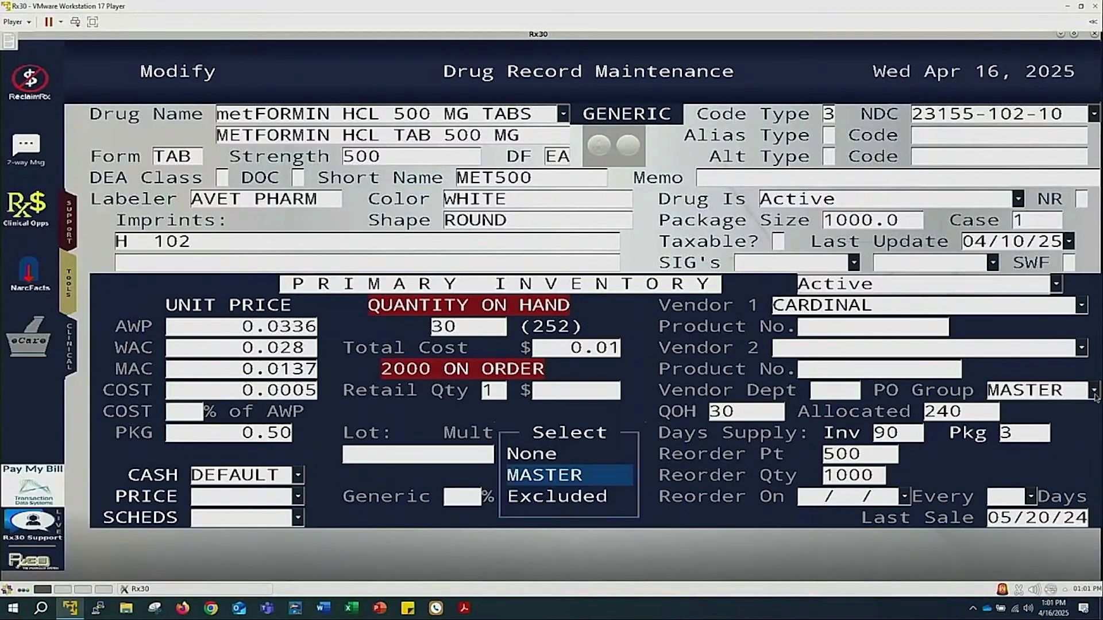
pyautogui.click(613, 482)
pyautogui.click(440, 560)
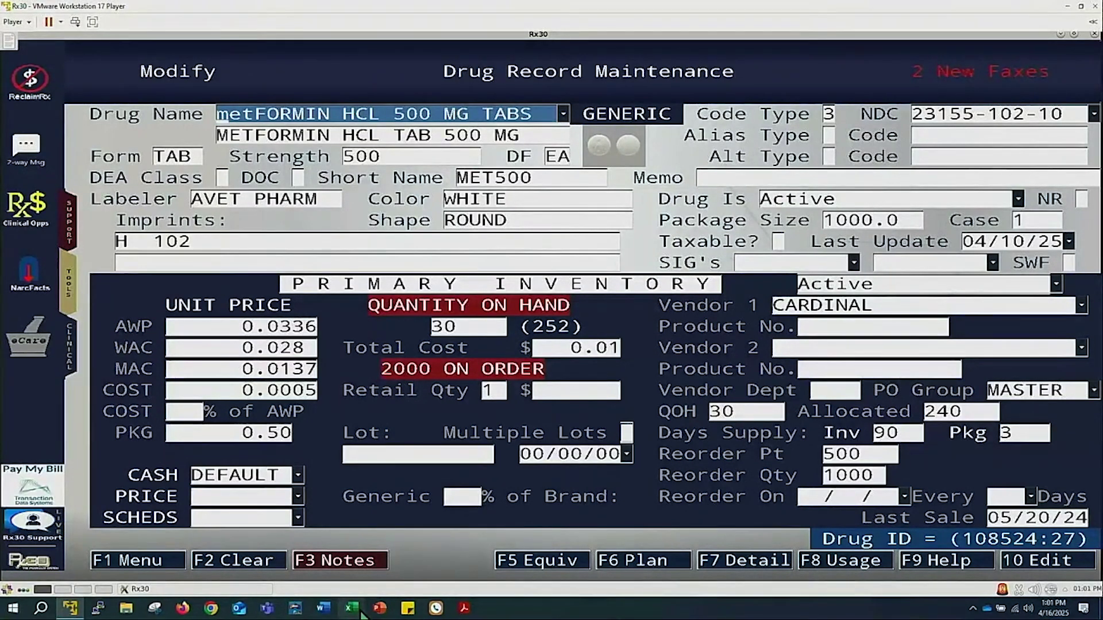
# - Review the days supply fields and the Inventory Assessment in the drug information, and return to the drug record
pyautogui.click(881, 439)
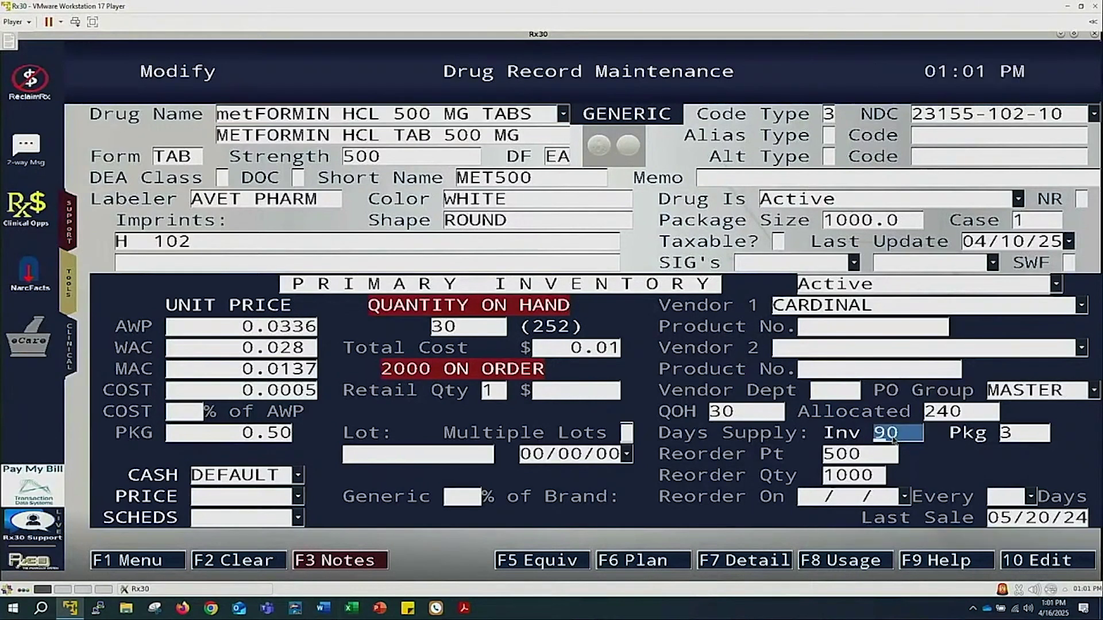
pyautogui.press('Tab')
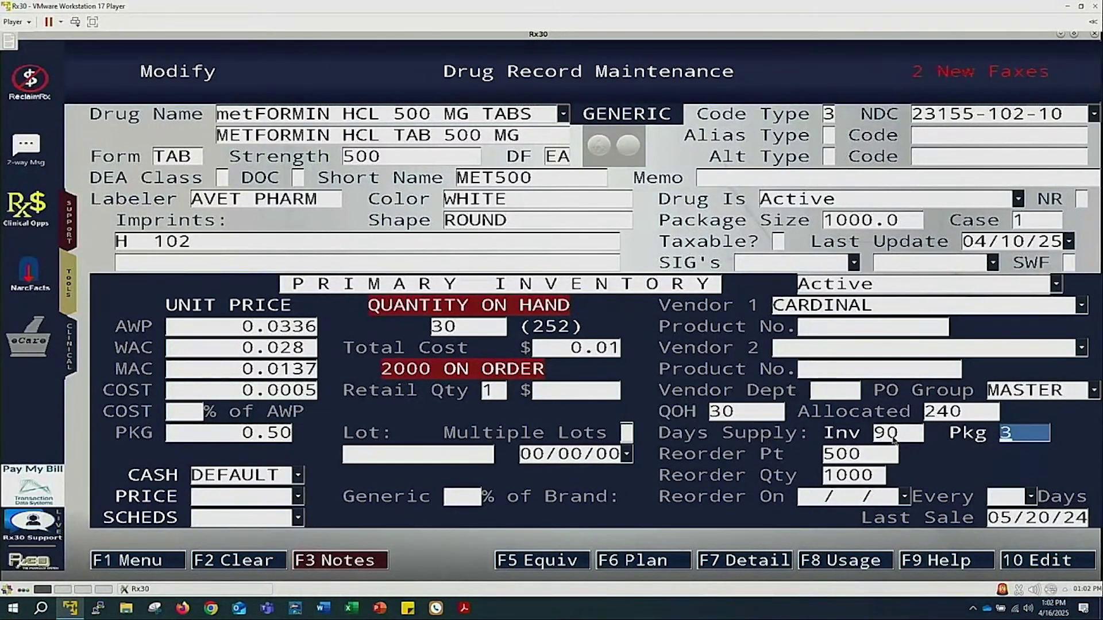
pyautogui.press('Tab')
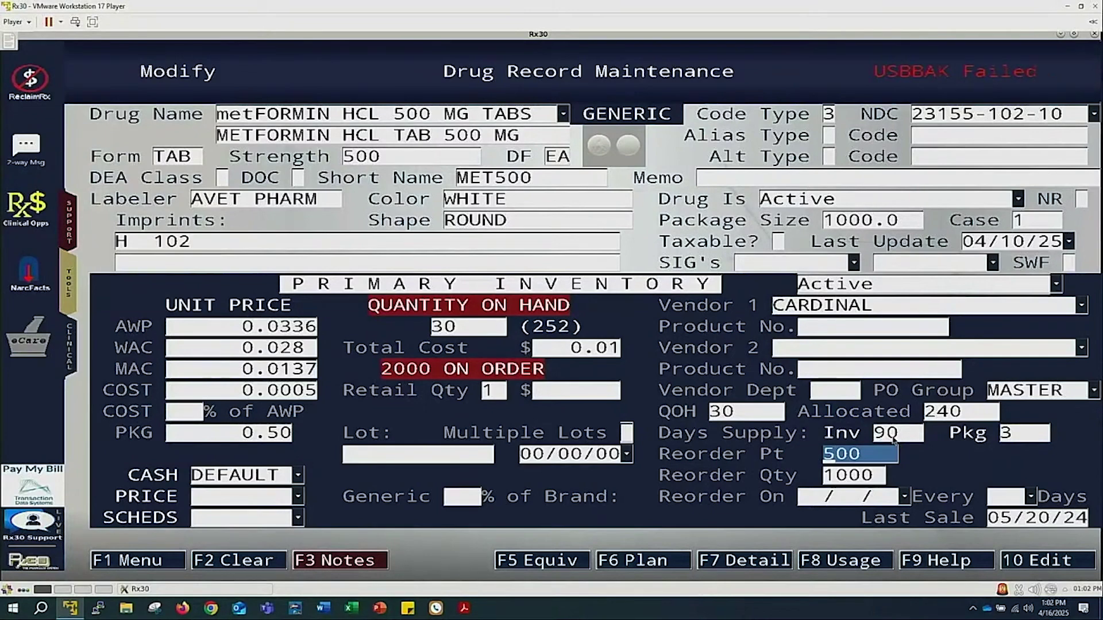
pyautogui.press('F7')
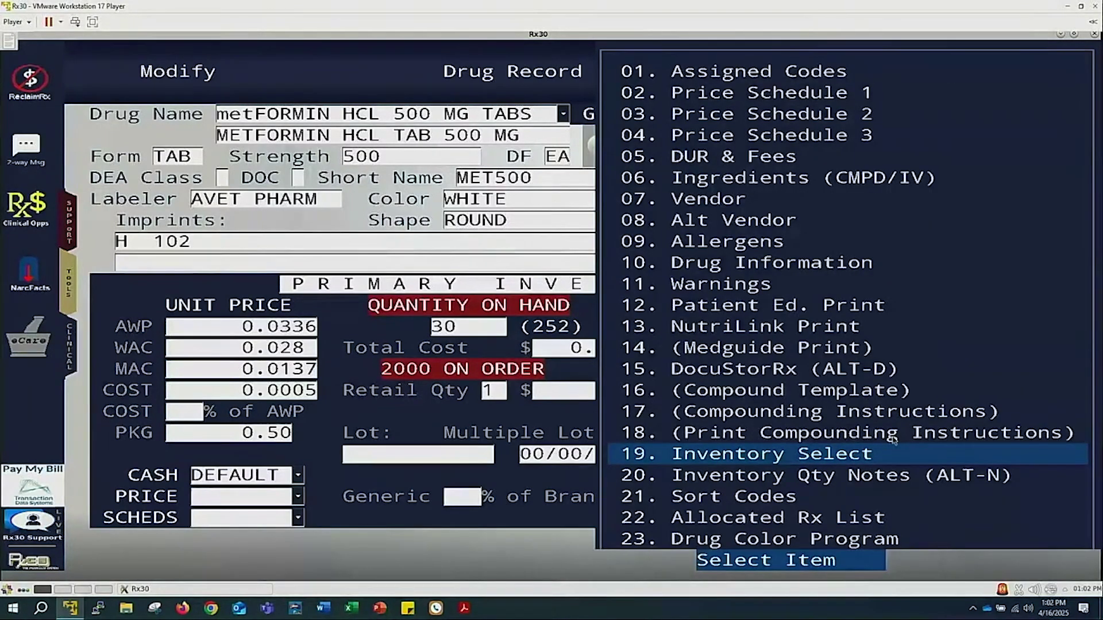
pyautogui.write('10')
pyautogui.press('Up')
pyautogui.press('Up')
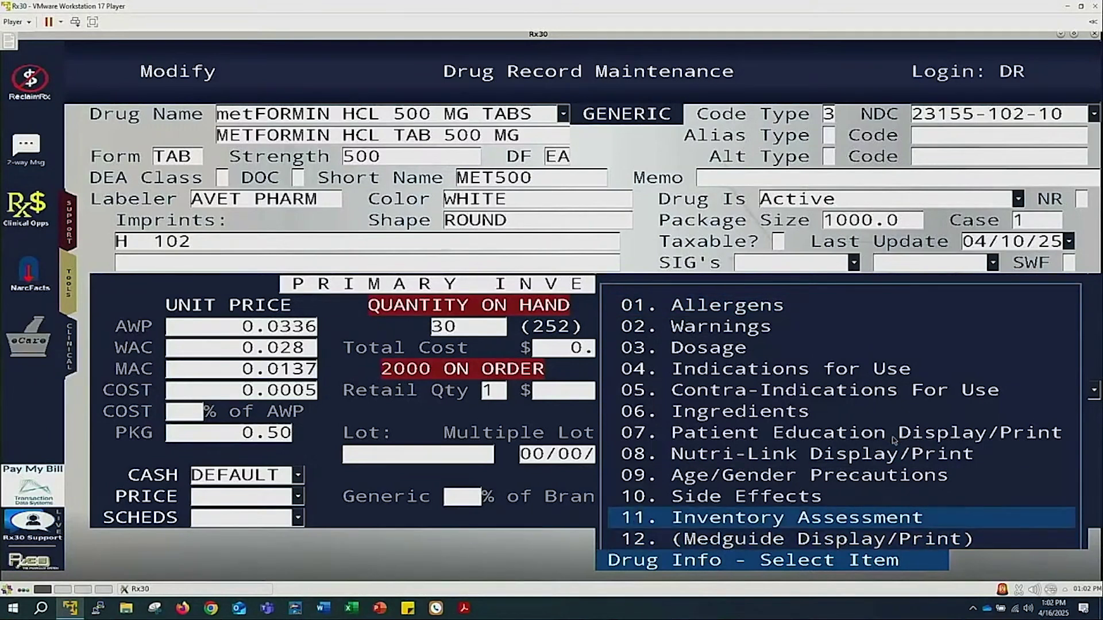
pyautogui.press('Return')
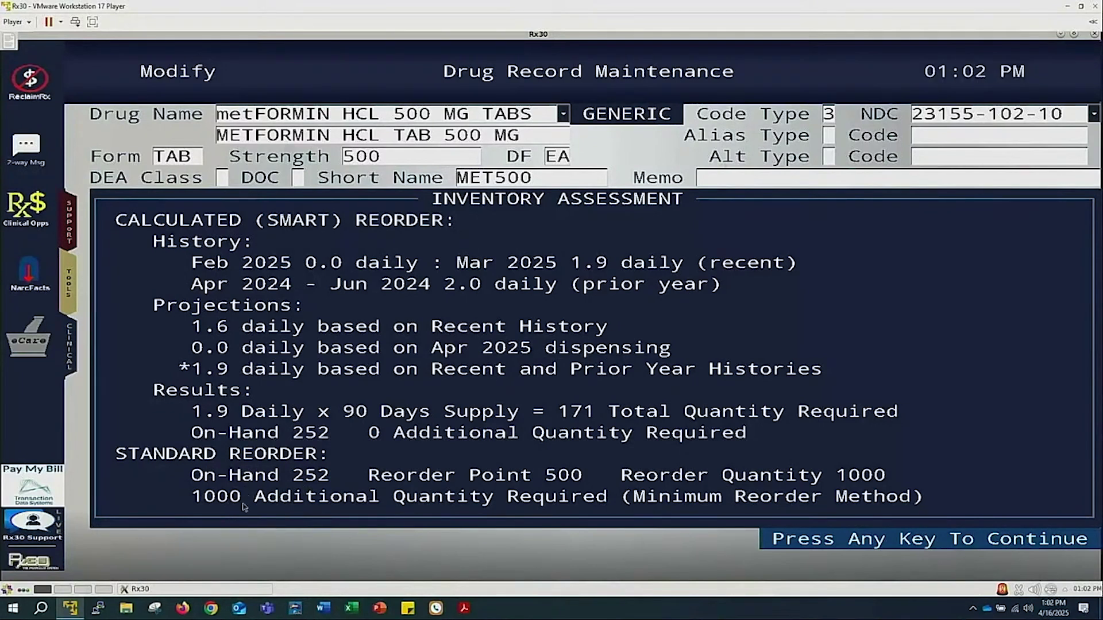
pyautogui.press('Return')
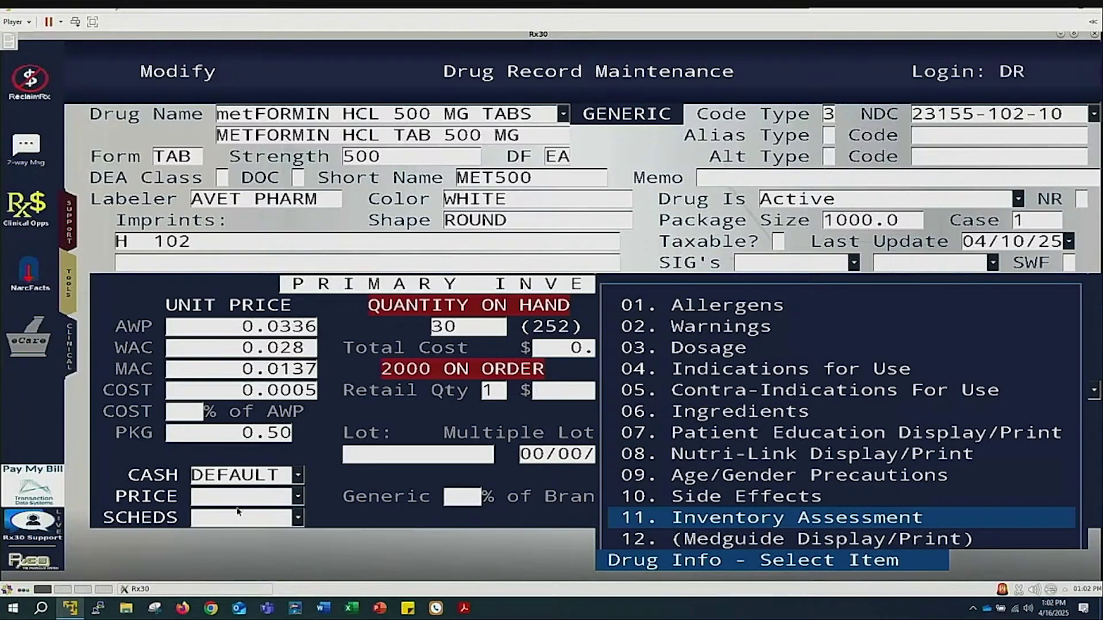
pyautogui.press('Escape')
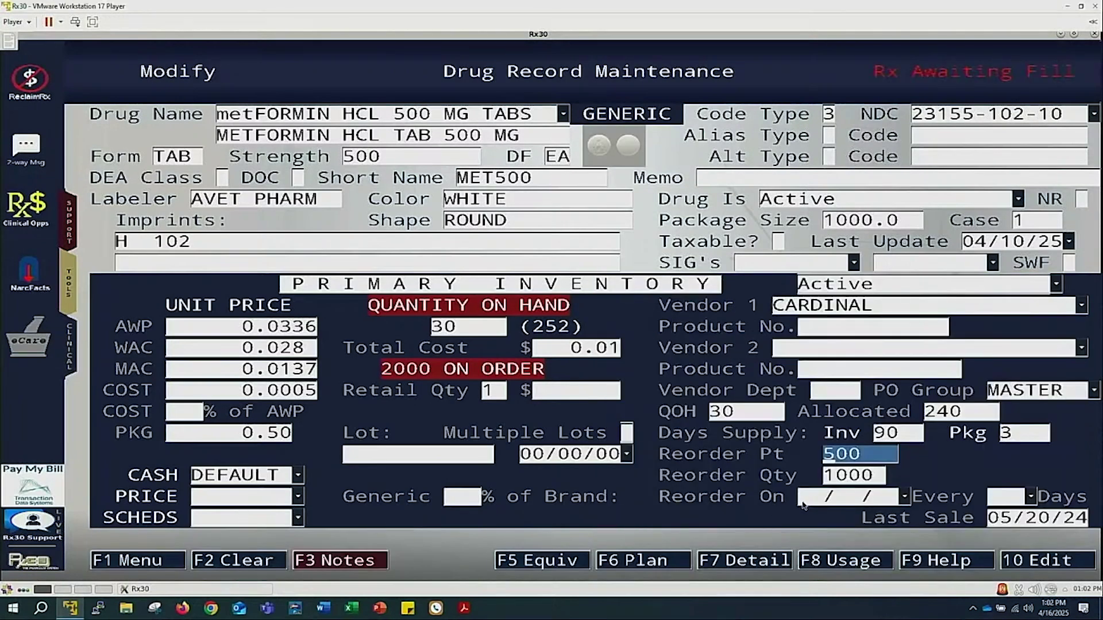
# - Schedule the drug's reorder on 05/15/25, repeating every 30 days, and save the record
pyautogui.click(813, 501)
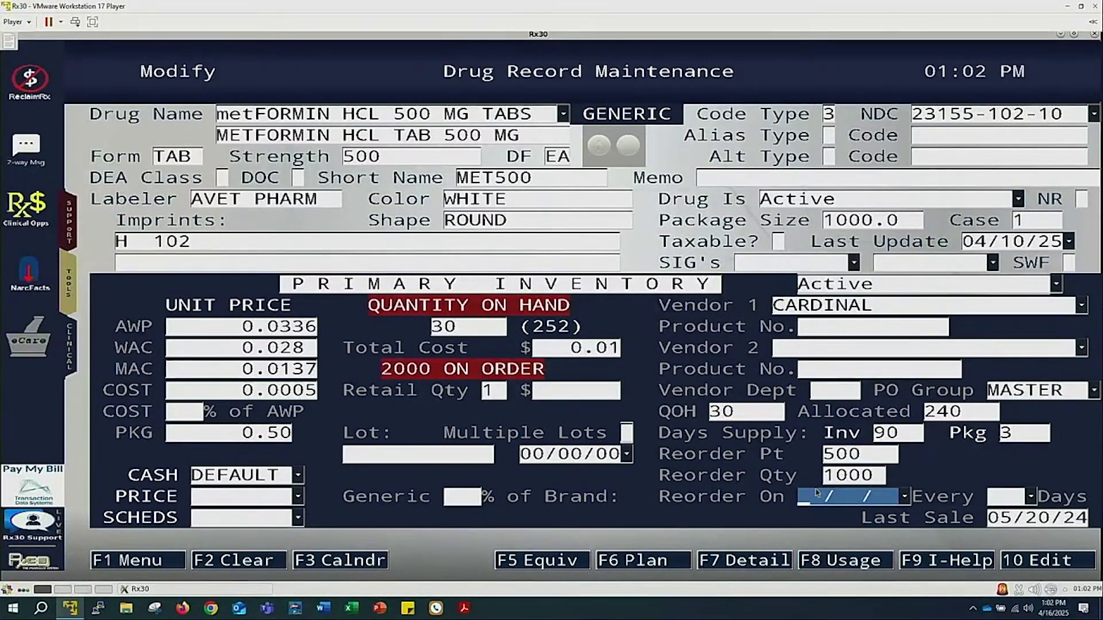
pyautogui.write('0515')
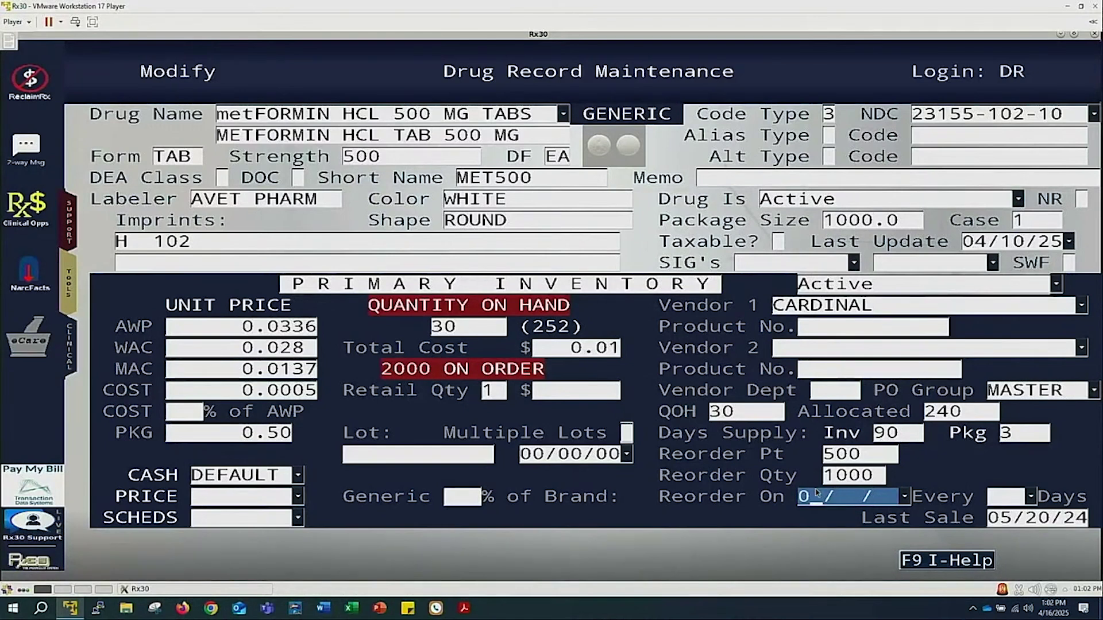
pyautogui.write('25')
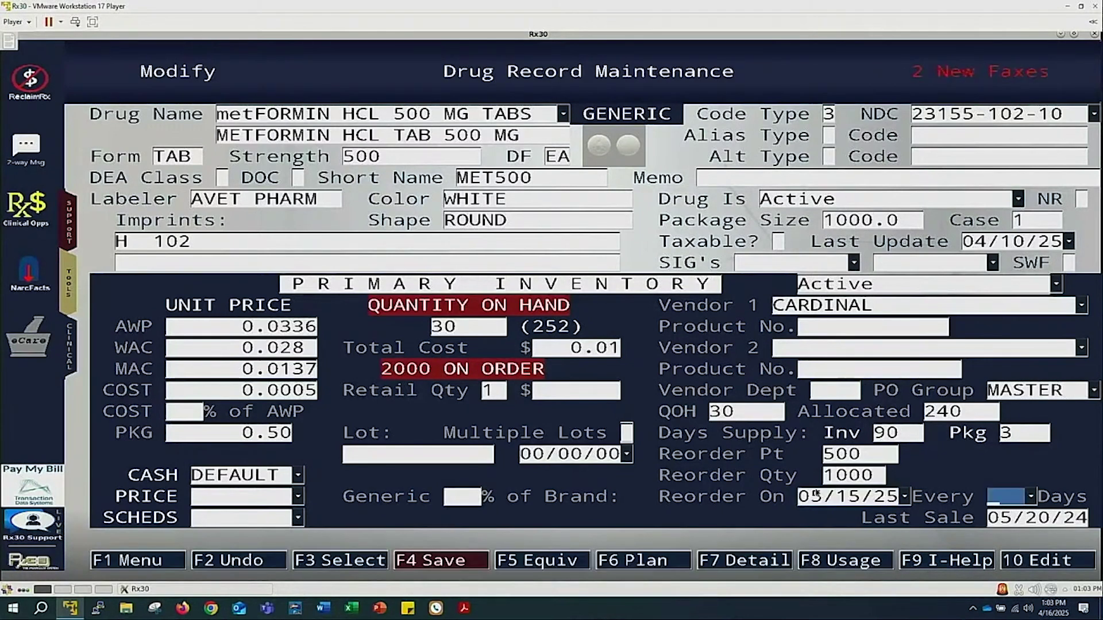
pyautogui.write('30')
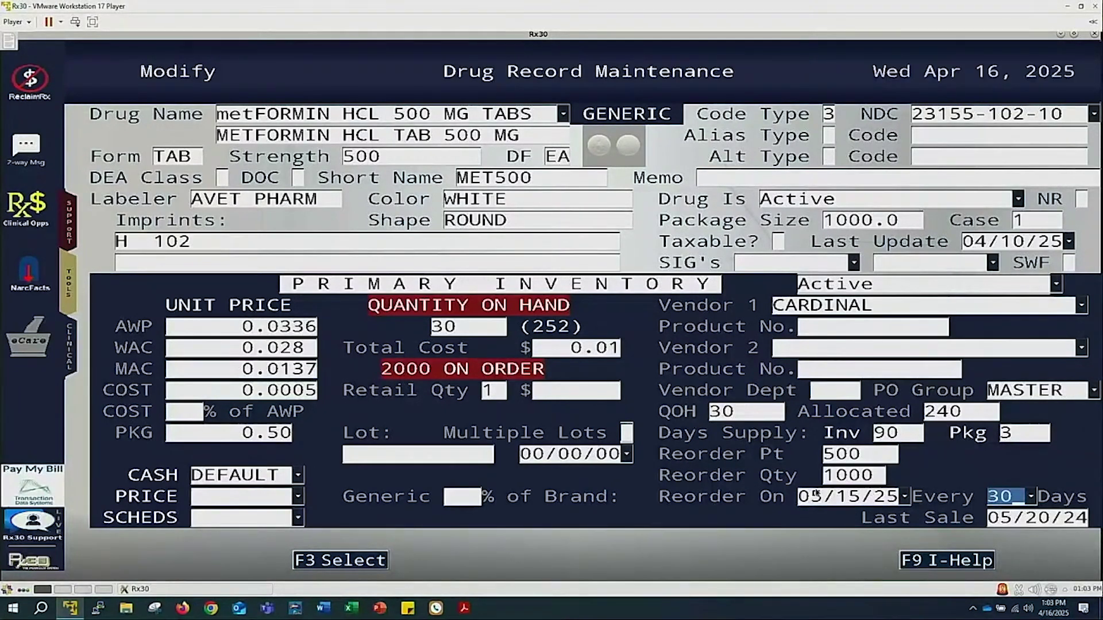
pyautogui.press('Return')
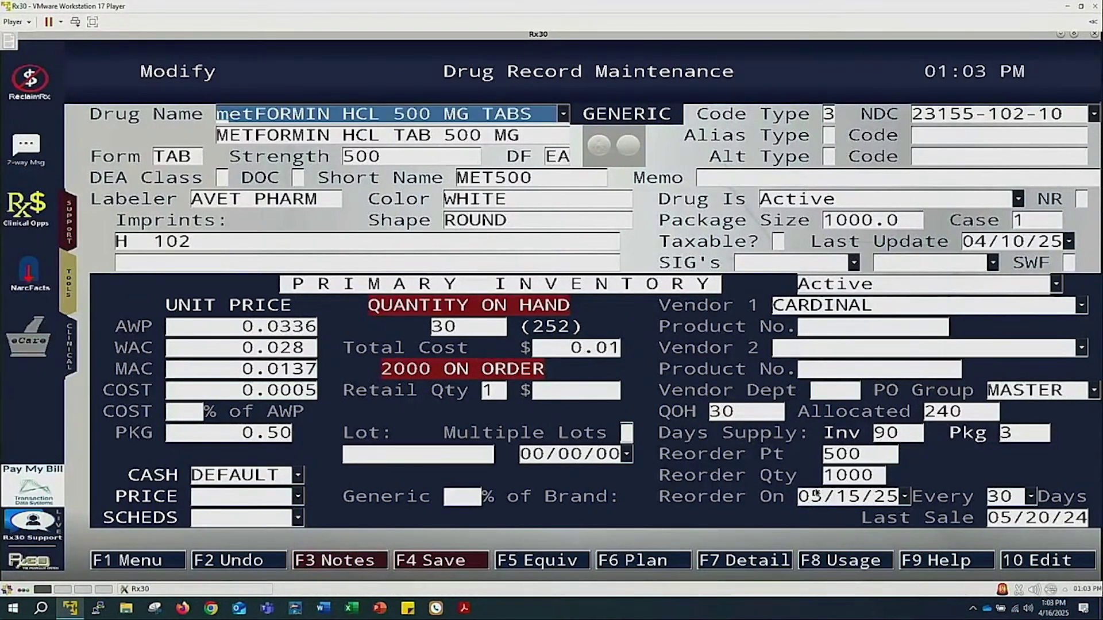
pyautogui.press('F4')
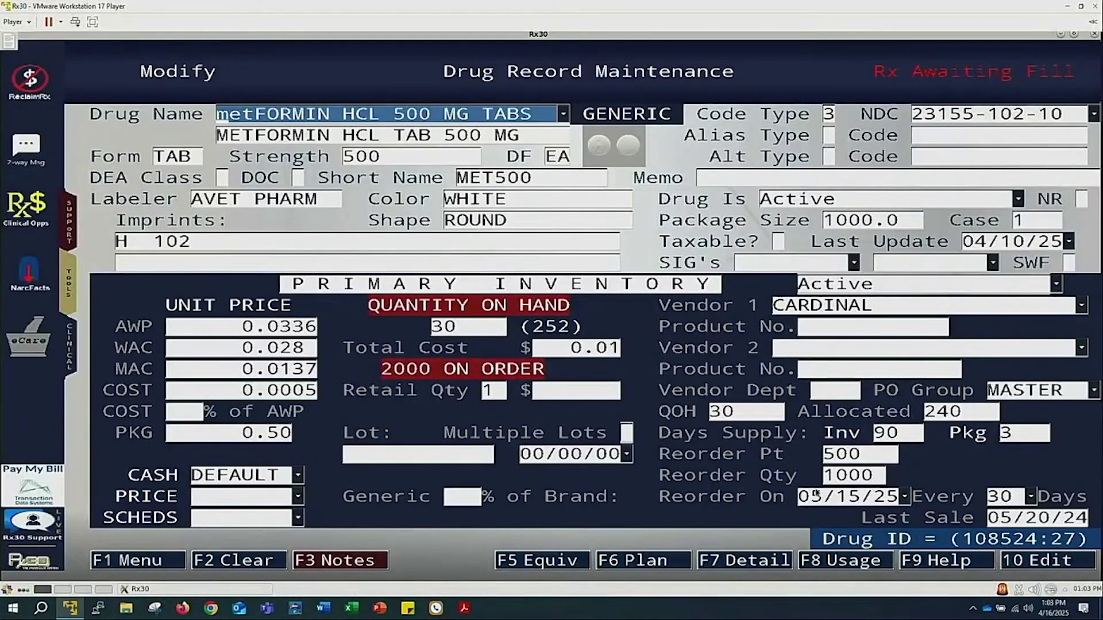
# - View the Allocated Rx List for the metformin record and close it
pyautogui.press('F7')
pyautogui.press('Down')
pyautogui.press('Down')
pyautogui.press('Down')
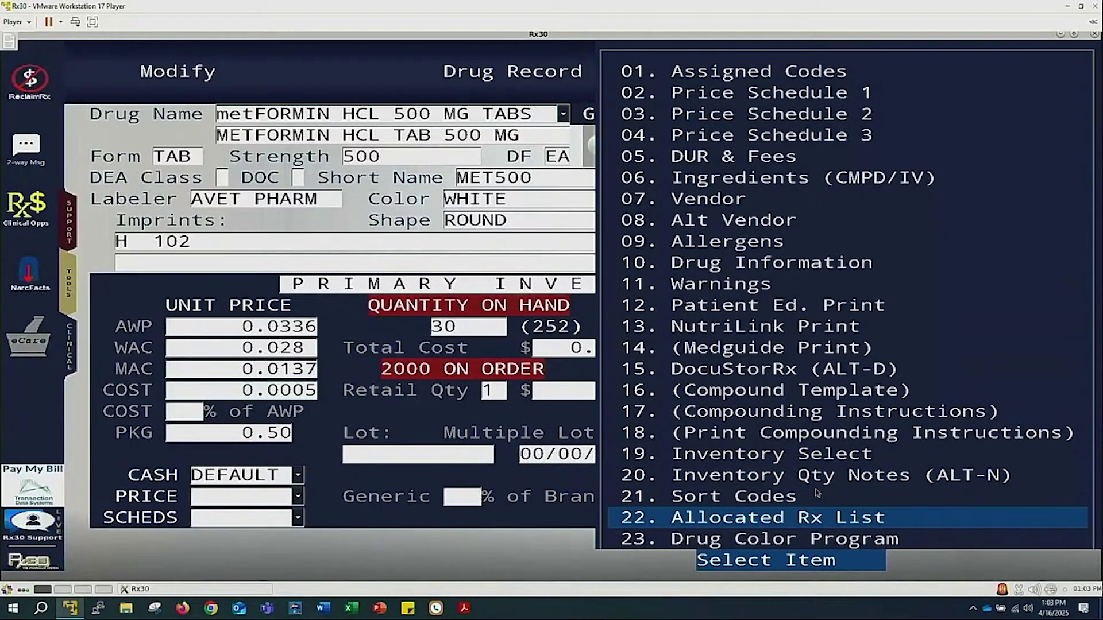
pyautogui.press('Return')
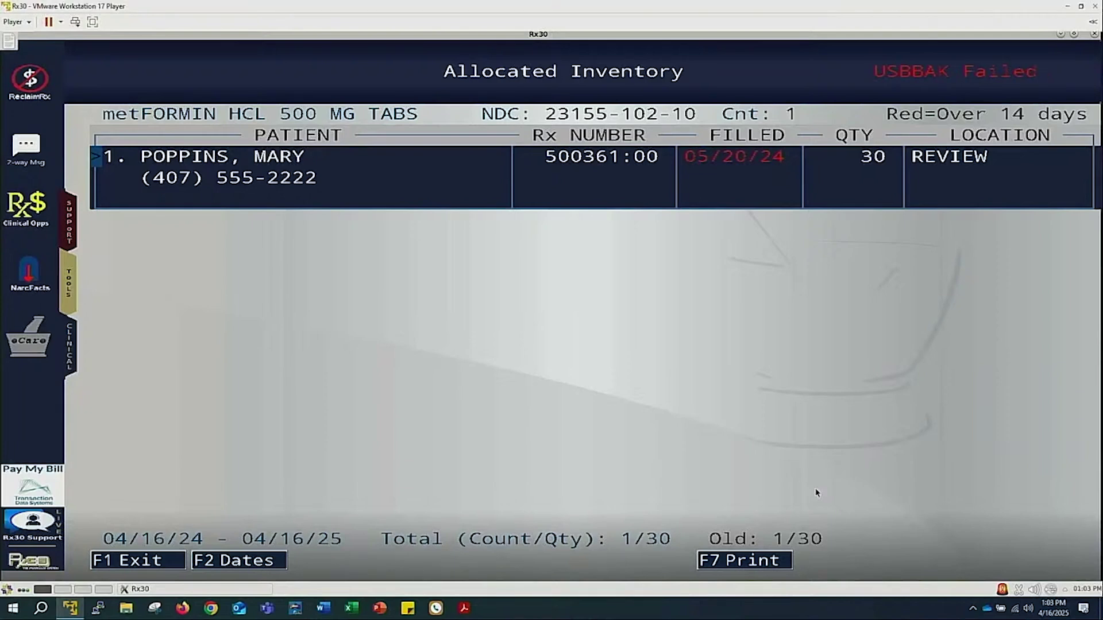
pyautogui.press('F1')
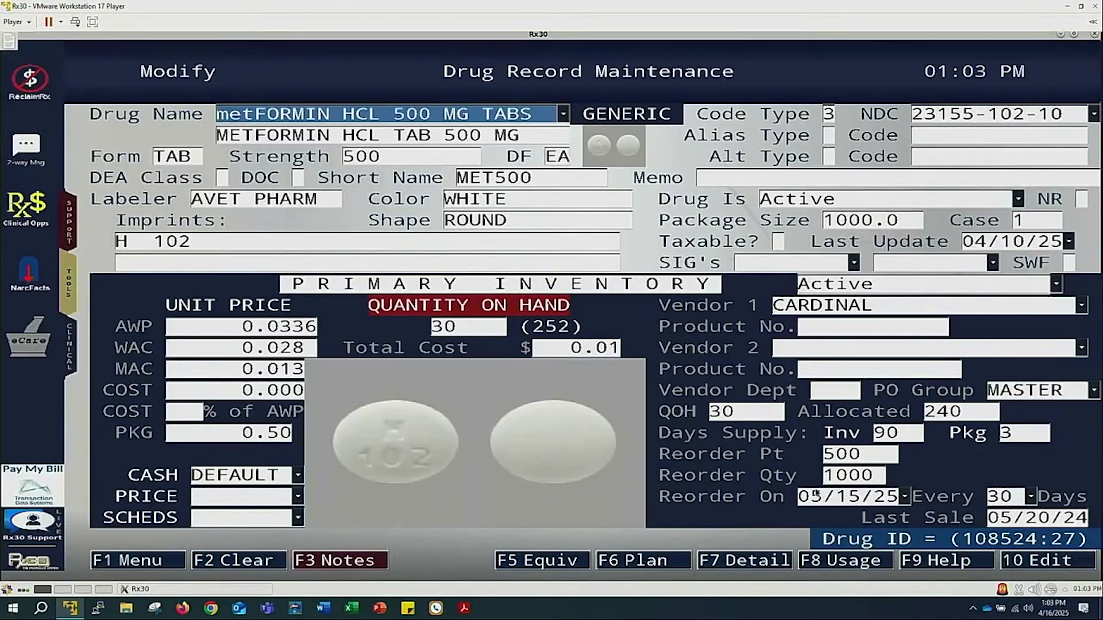
# - Leave the drug record and open Work Flow Operations
pyautogui.press('Escape')
pyautogui.press('Escape')
pyautogui.press('Escape')
pyautogui.press('Down')
pyautogui.press('Down')
pyautogui.press('Down')
pyautogui.press('Down')
pyautogui.press('Down')
pyautogui.press('Down')
pyautogui.press('Down')
pyautogui.press('Down')
pyautogui.press('Down')
pyautogui.press('Down')
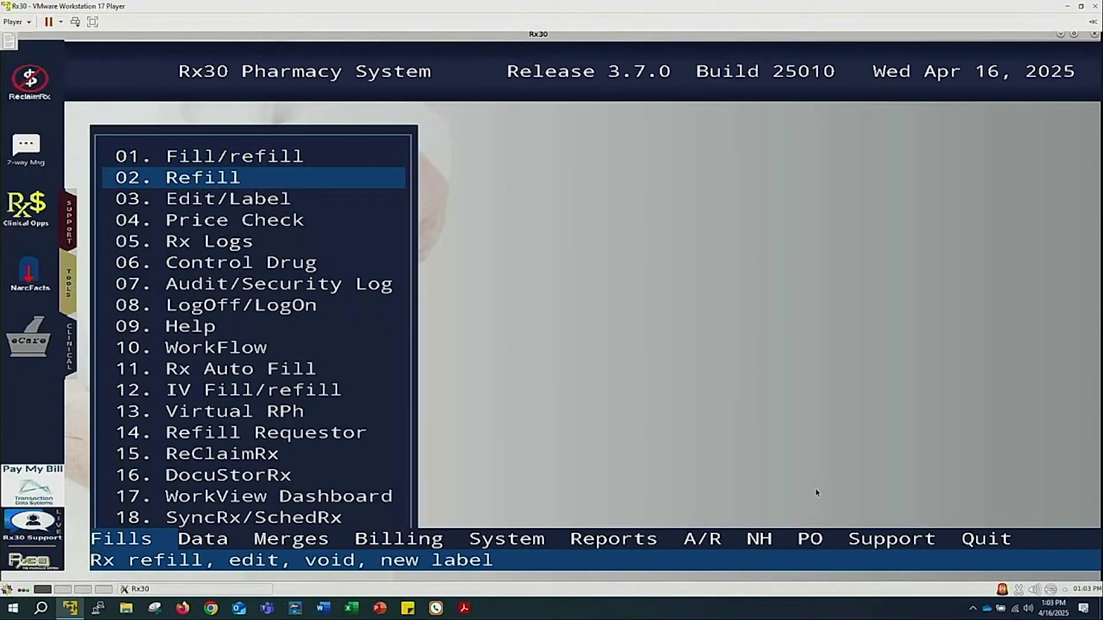
pyautogui.press('Up')
pyautogui.press('Return')
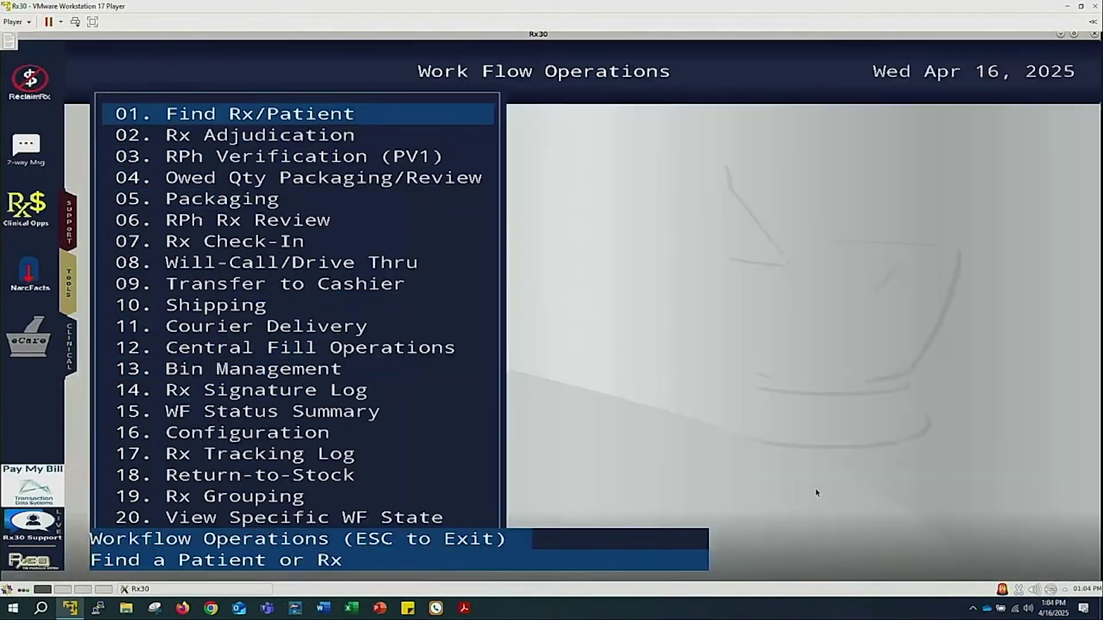
# - Open the Rx Tracking Log from the workflow operations
pyautogui.press('Up')
pyautogui.press('Up')
pyautogui.press('Up')
pyautogui.press('Up')
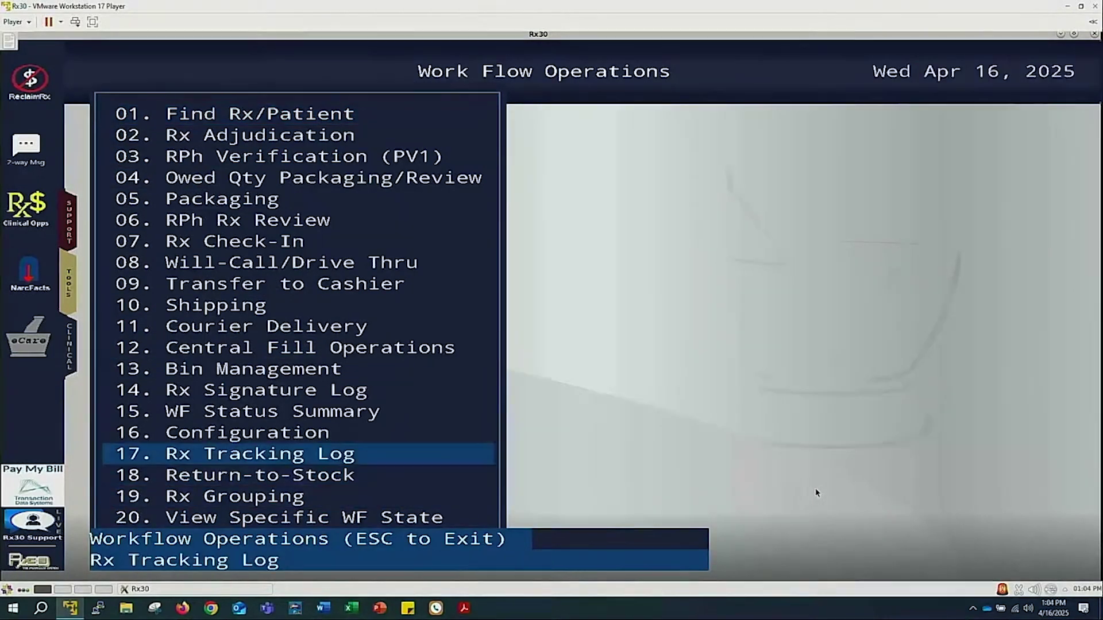
pyautogui.press('Return')
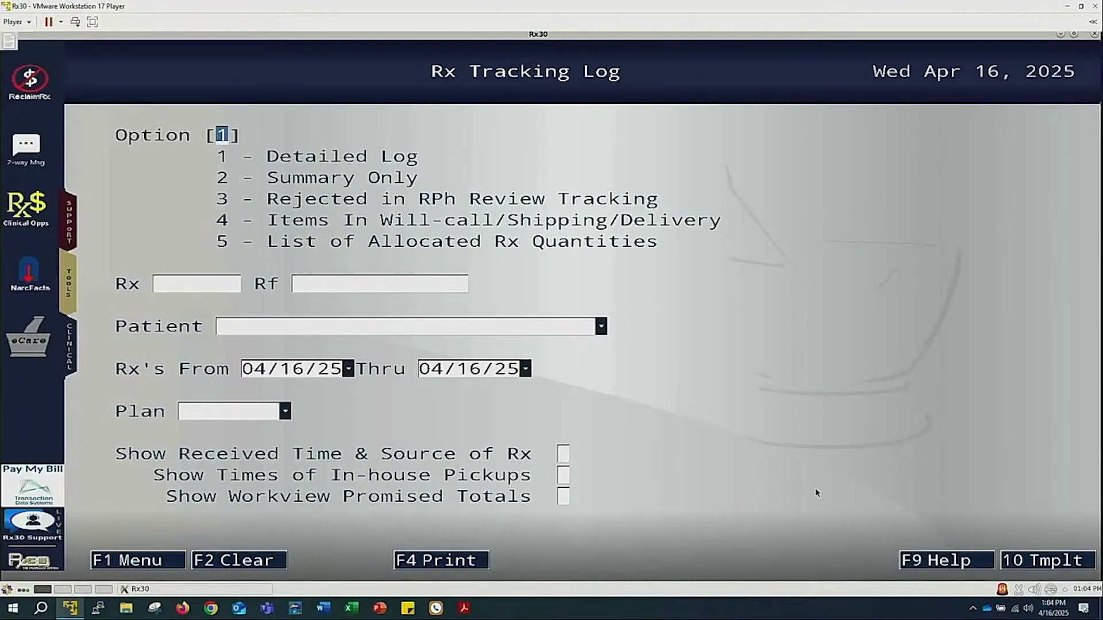
# - Set the tracking log to option 5, List of Allocated Rx Quantities, with prescriptions starting from 01/01/24
pyautogui.write('5')
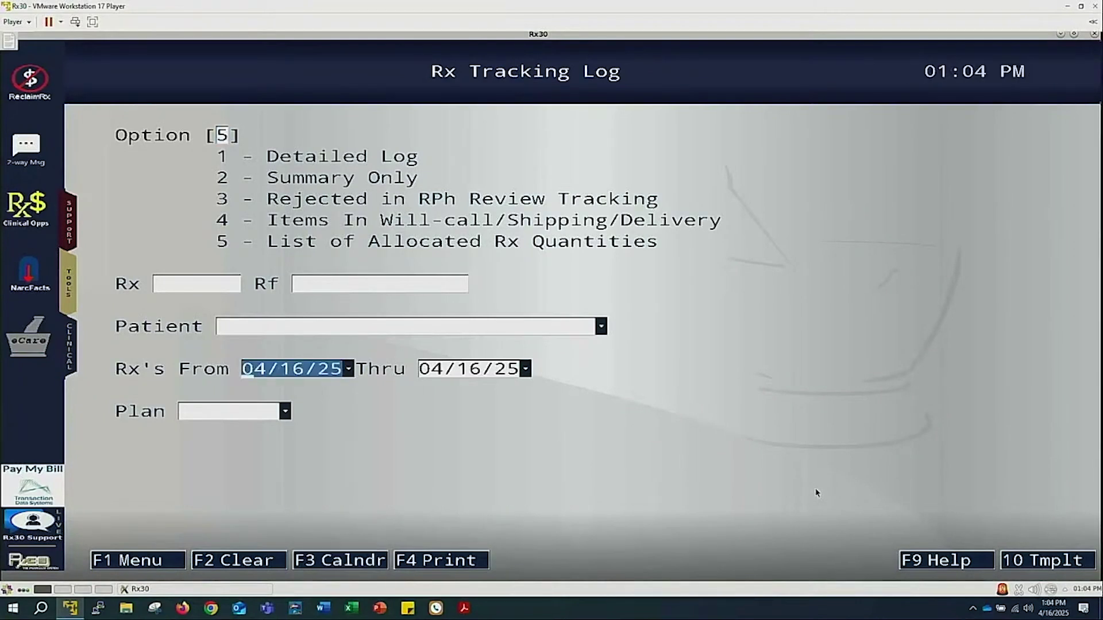
pyautogui.write('0101')
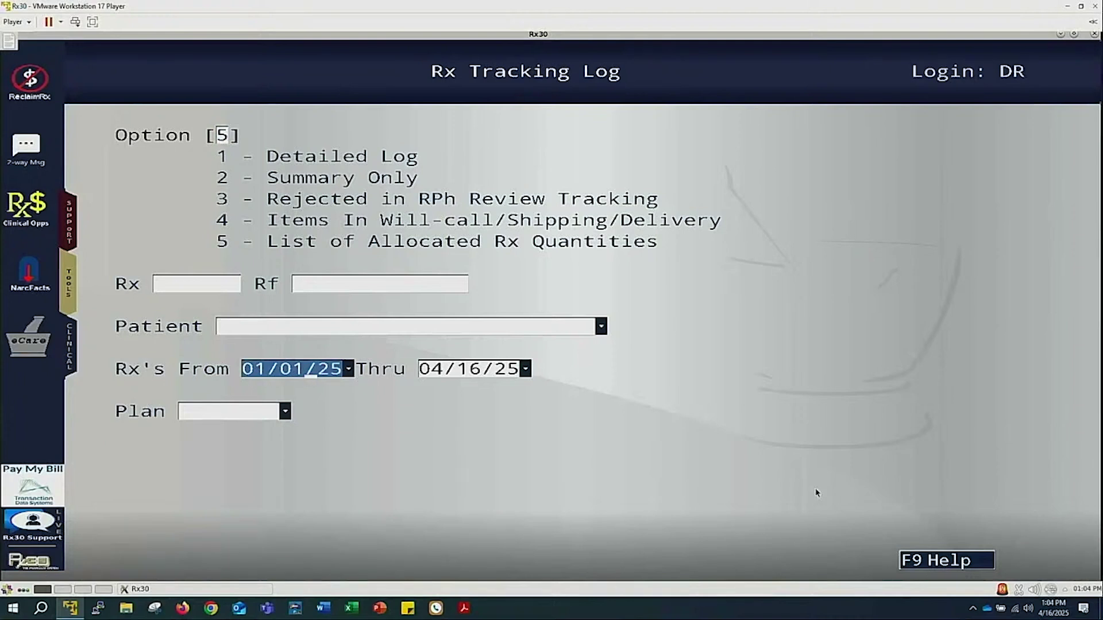
pyautogui.write('24')
pyautogui.press('Return')
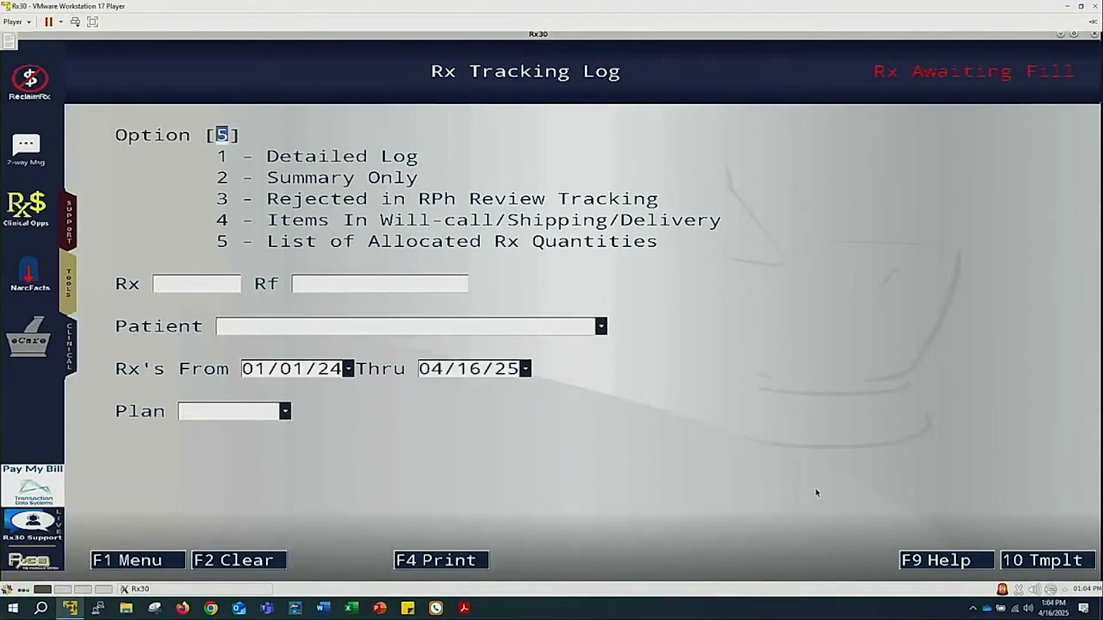
# - List the allocated prescriptions for a selected drug, choosing metformin 500 mg with the search metf 500, and close the list
pyautogui.press('Return')
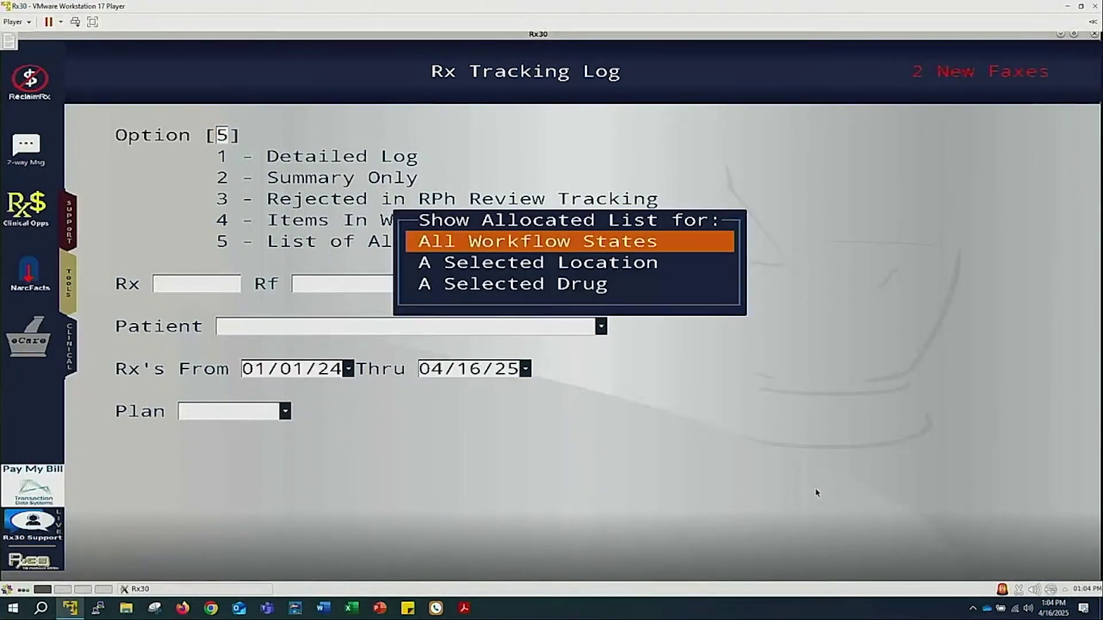
pyautogui.press('Down')
pyautogui.press('Down')
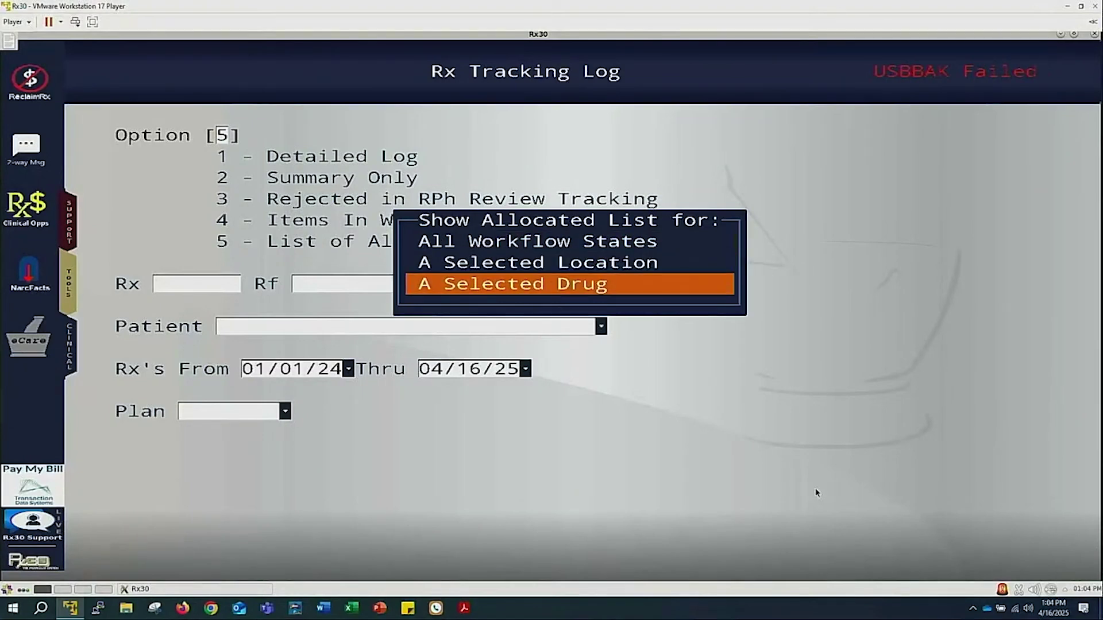
pyautogui.press('Return')
pyautogui.write('me')
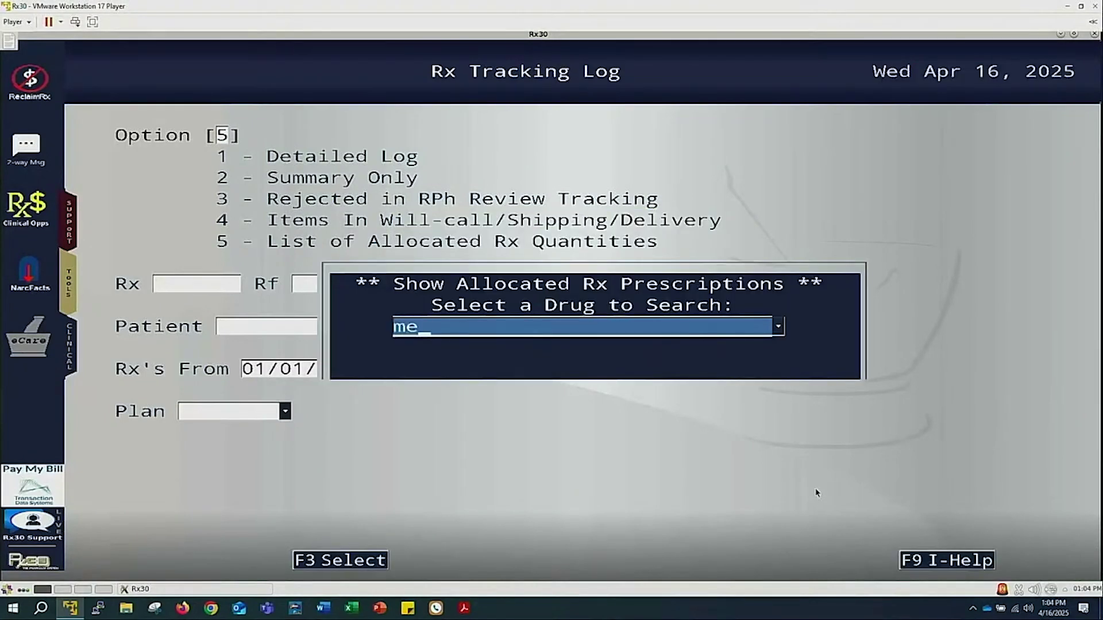
pyautogui.write('tf 500')
pyautogui.press('Return')
pyautogui.press('Return')
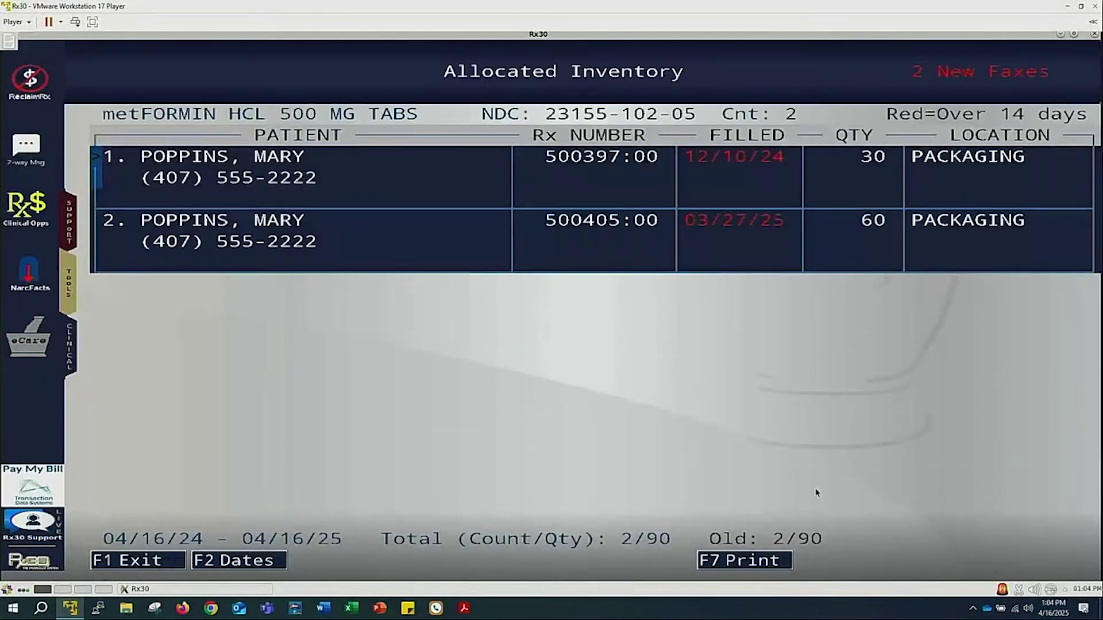
pyautogui.press('F1')
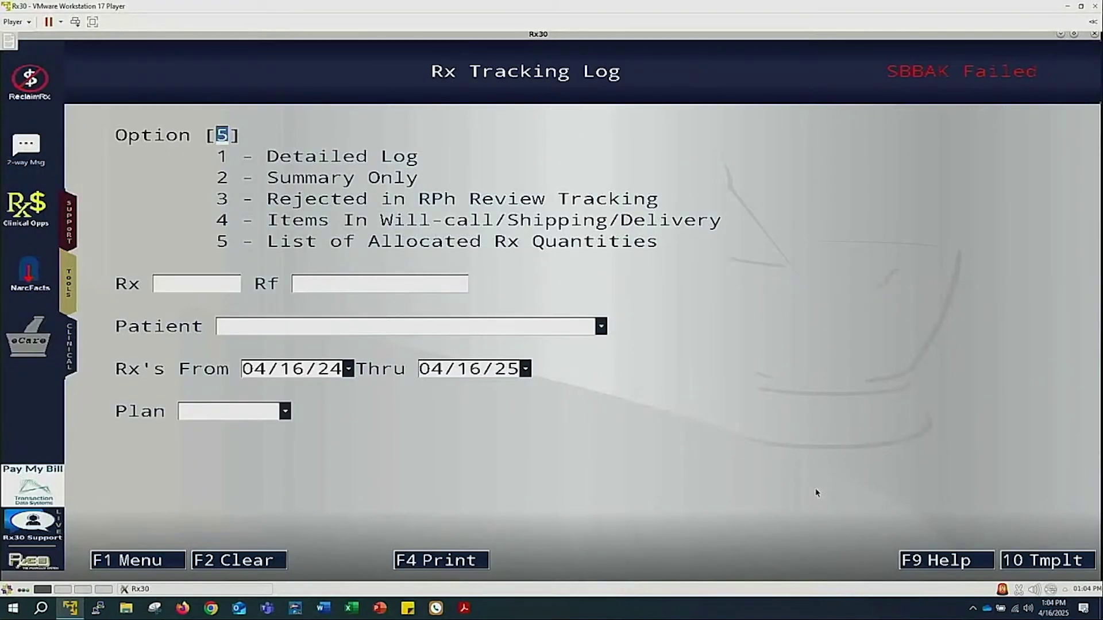
# - Leave the Rx Tracking Log and the workflow operations to return to the main menu
pyautogui.press('F10')
pyautogui.press('Escape')
pyautogui.press('Escape')
pyautogui.press('Escape')
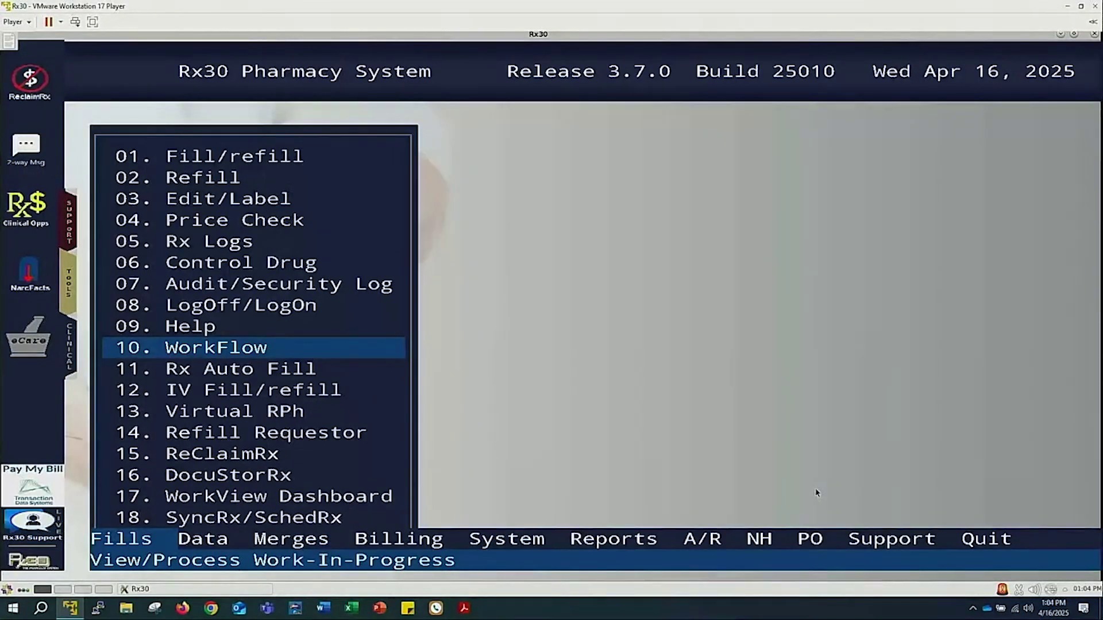
# - Look up the patient in Prescription Fill, view the metformin prescription filled 03/27/25 from the profile, and return to the main menu
pyautogui.write('pop')
pyautogui.press('Return')
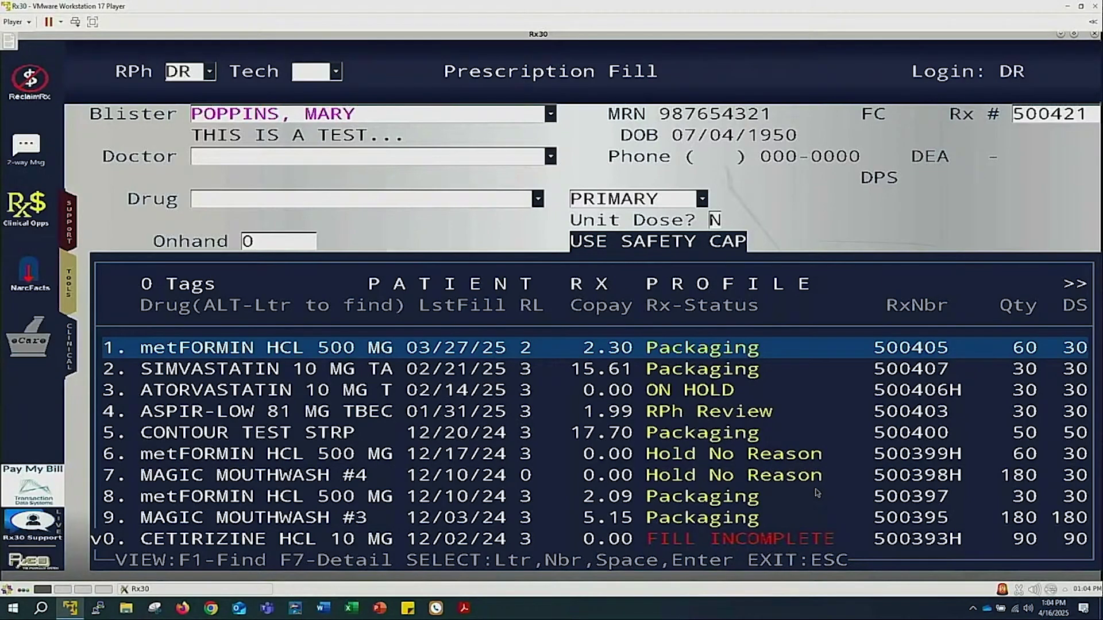
pyautogui.press('Return')
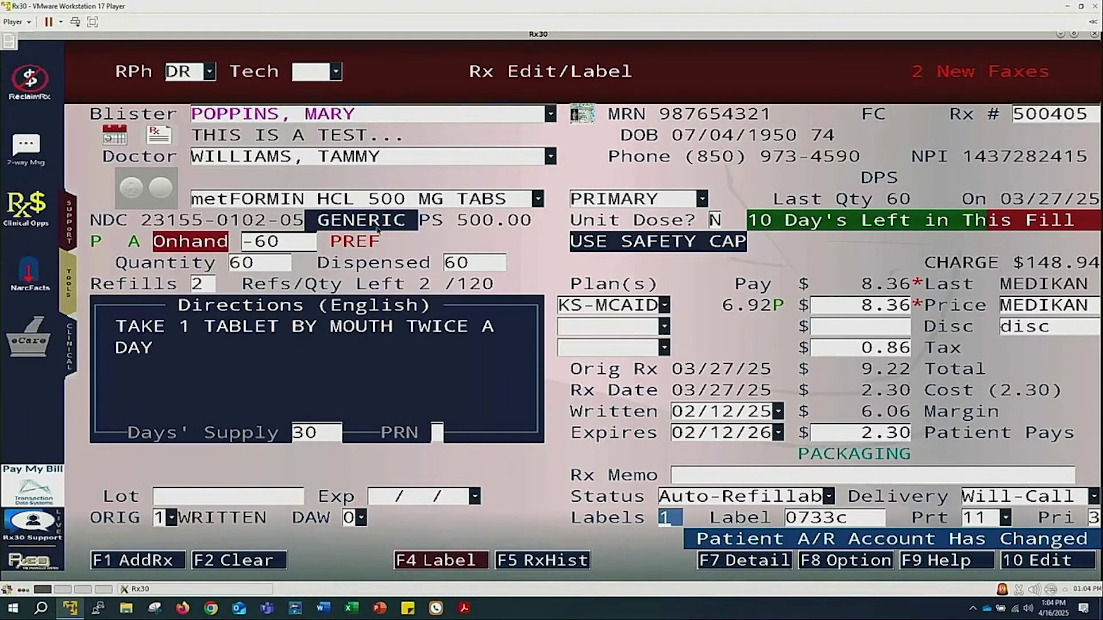
pyautogui.moveTo(263, 246)
pyautogui.press('F1')
pyautogui.press('F1')
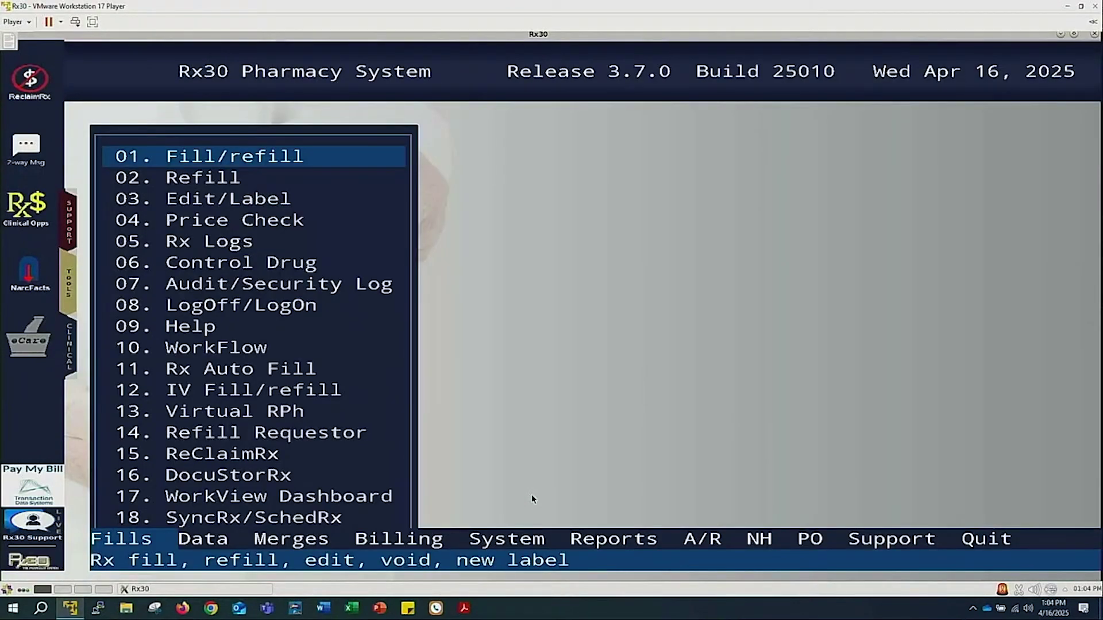
# - Open Drug Record Maintenance and search the primary inventory for metf 500
pyautogui.press('Right')
pyautogui.press('Right')
pyautogui.press('Left')
pyautogui.press('Down')
pyautogui.press('Return')
pyautogui.write('met f')
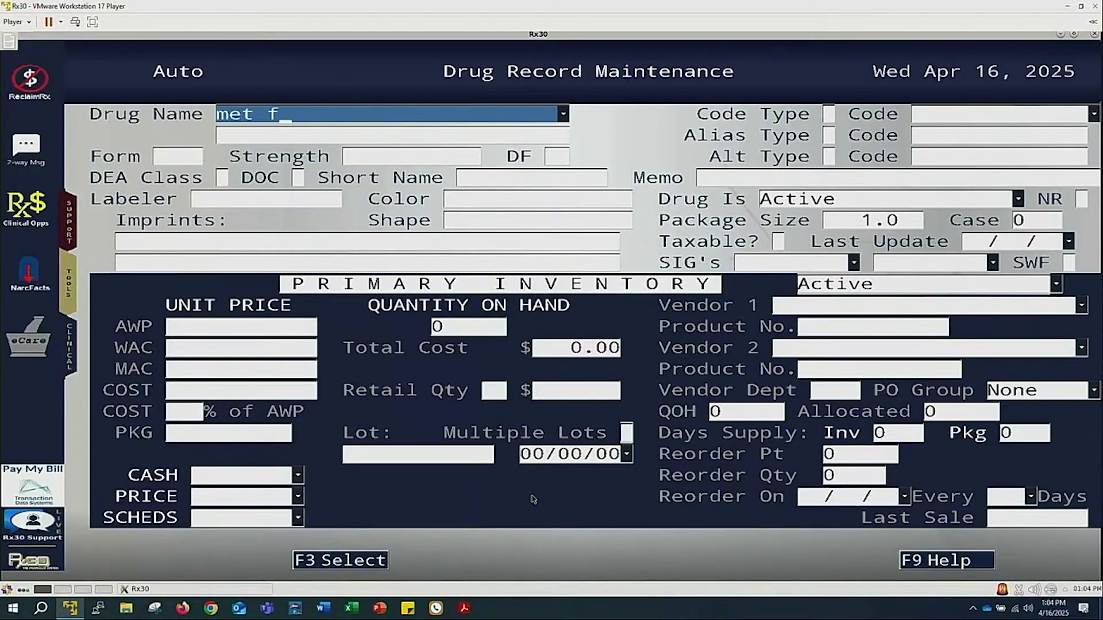
pyautogui.press('BackSpace')
pyautogui.write('=')
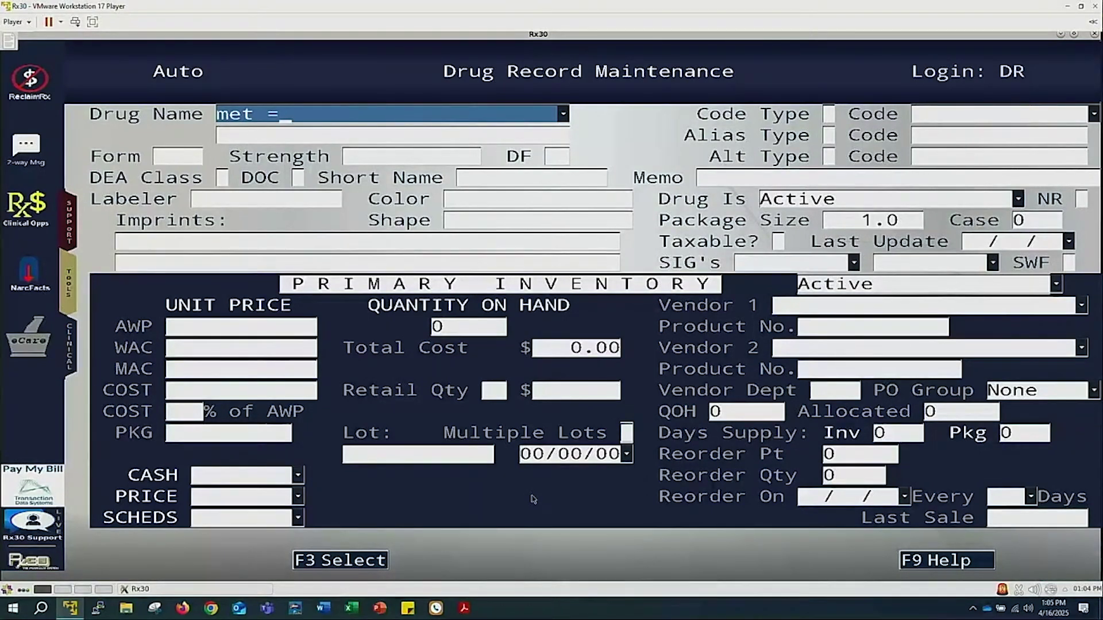
pyautogui.press('BackSpace')
pyautogui.press('BackSpace')
pyautogui.press('BackSpace')
pyautogui.write('f')
pyautogui.press('BackSpace')
pyautogui.write('tf 500')
pyautogui.press('Return')
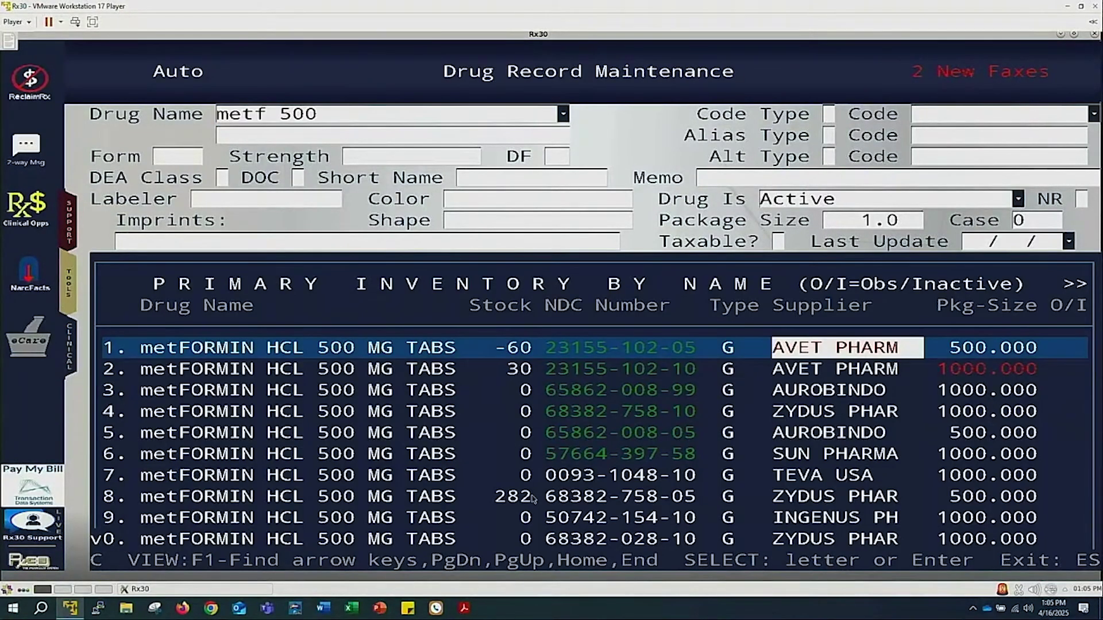
pyautogui.press('Down')
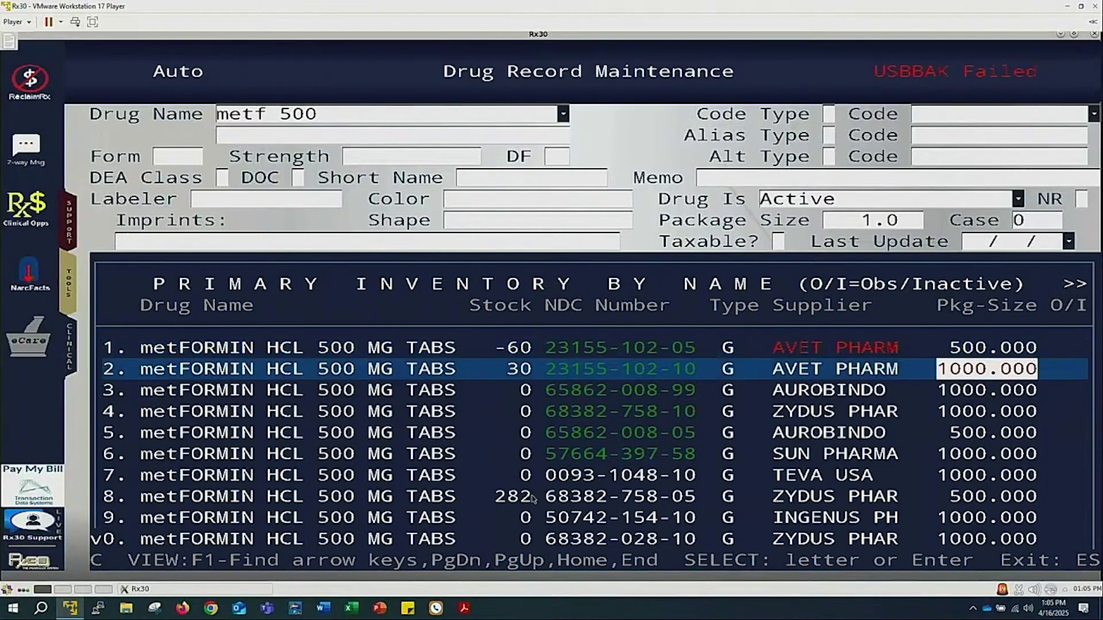
pyautogui.press('Down')
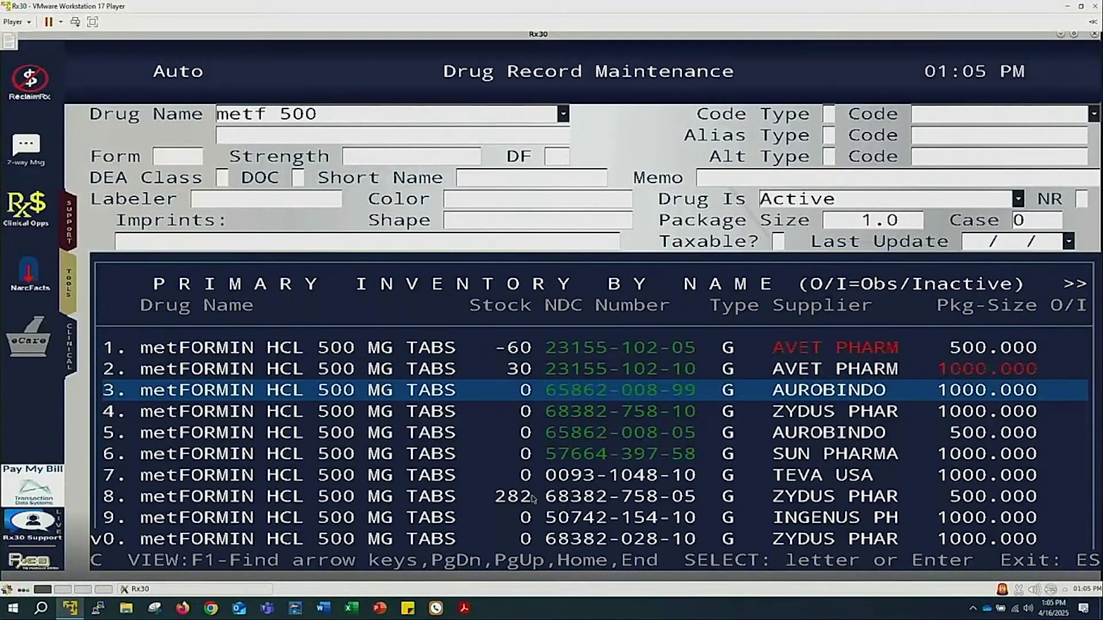
pyautogui.press('Up')
pyautogui.press('Up')
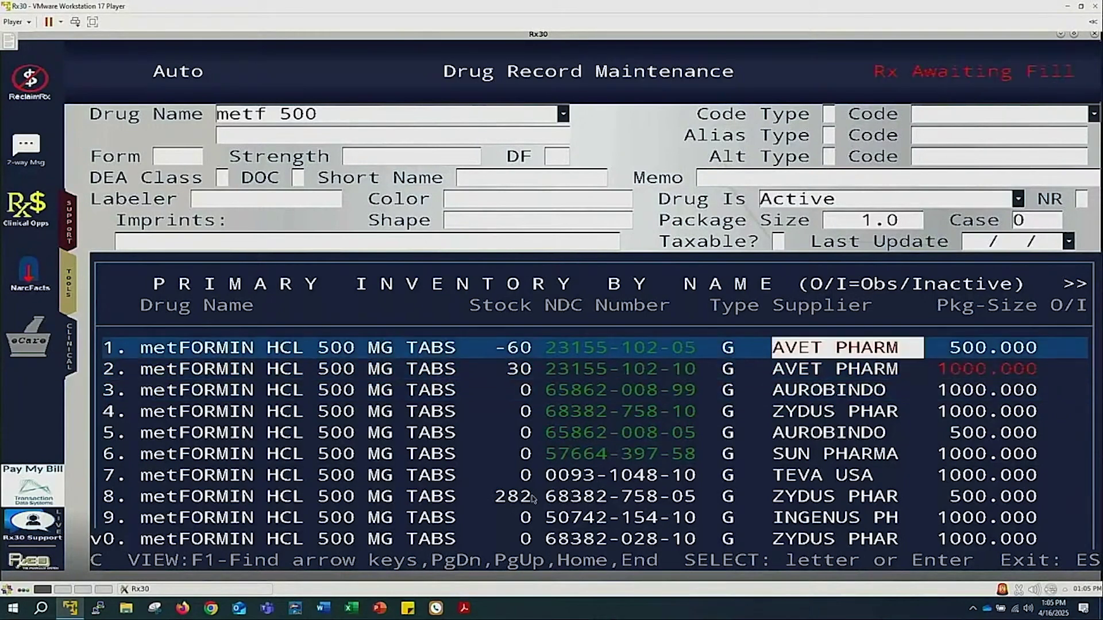
pyautogui.press('Down')
pyautogui.press('Down')
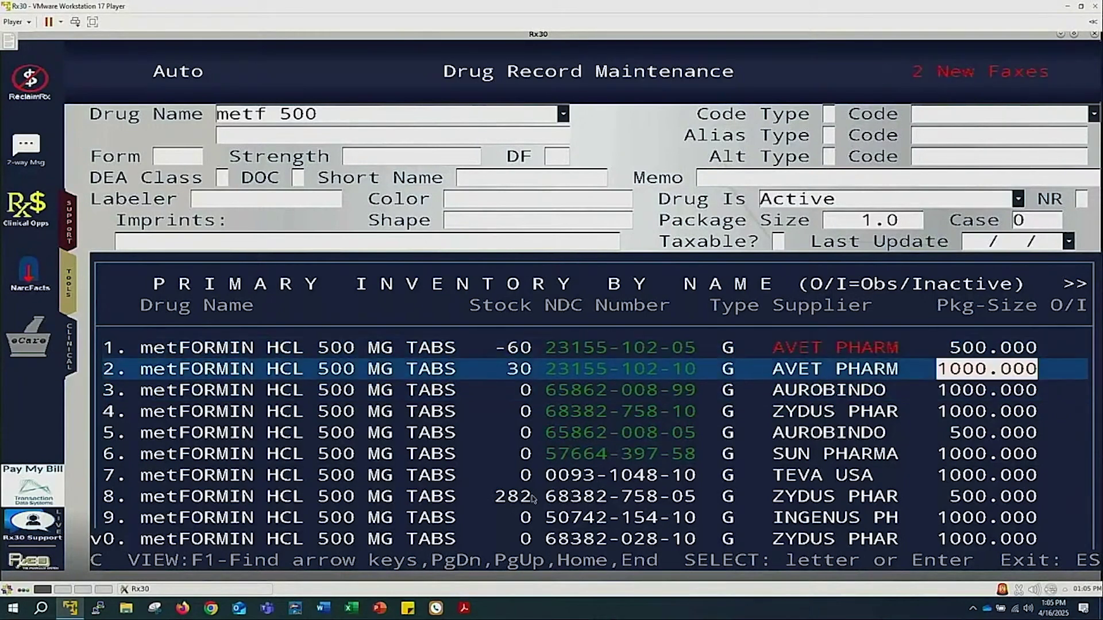
pyautogui.press('Up')
pyautogui.press('Return')
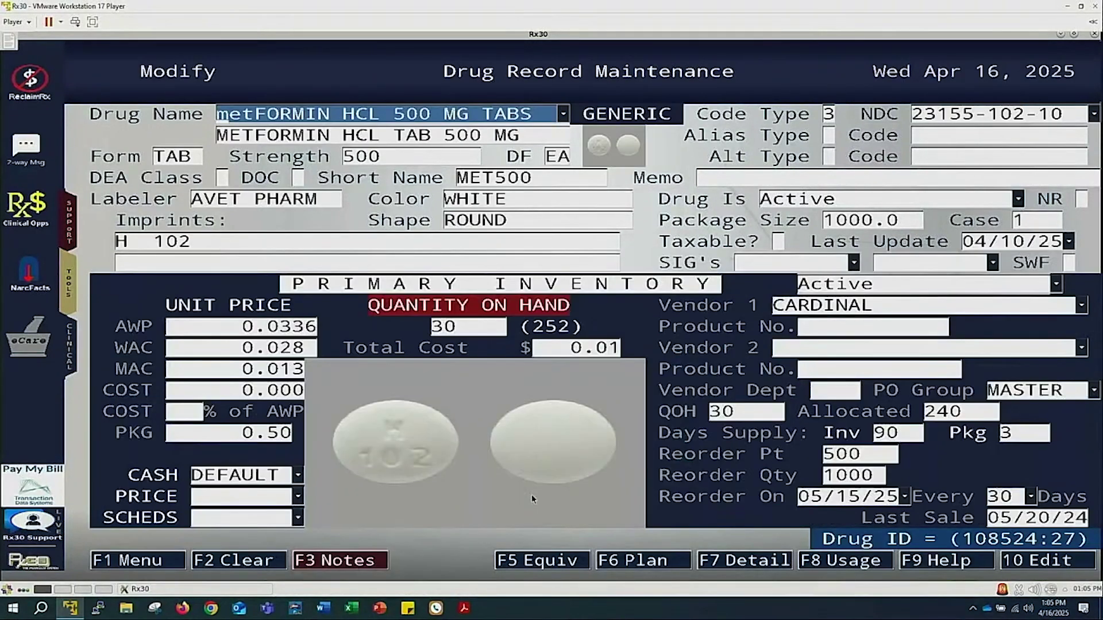
# - Examine the Equivalent Drug Analysis list for the metformin record, including its package sizes and on-hand quantities, and close it
pyautogui.press('F5')
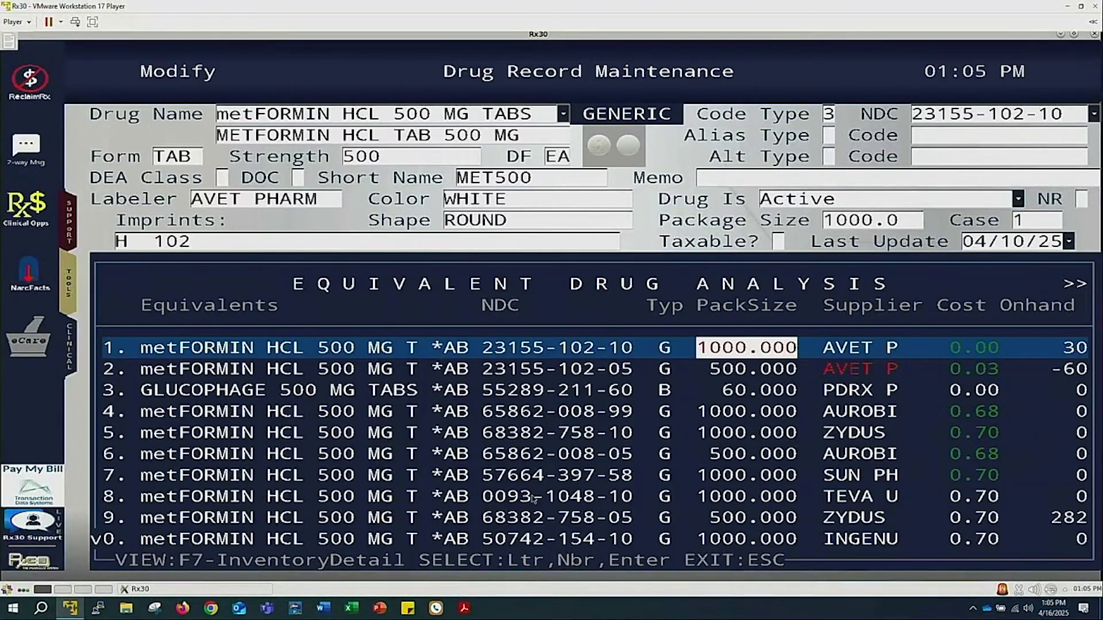
pyautogui.press('Down')
pyautogui.press('Down')
pyautogui.press('Down')
pyautogui.press('Down')
pyautogui.press('Down')
pyautogui.press('Down')
pyautogui.press('Down')
pyautogui.press('Down')
pyautogui.press('Down')
pyautogui.press('Down')
pyautogui.press('Down')
pyautogui.press('Down')
pyautogui.press('Down')
pyautogui.press('Down')
pyautogui.press('Down')
pyautogui.press('Up')
pyautogui.press('Up')
pyautogui.press('Up')
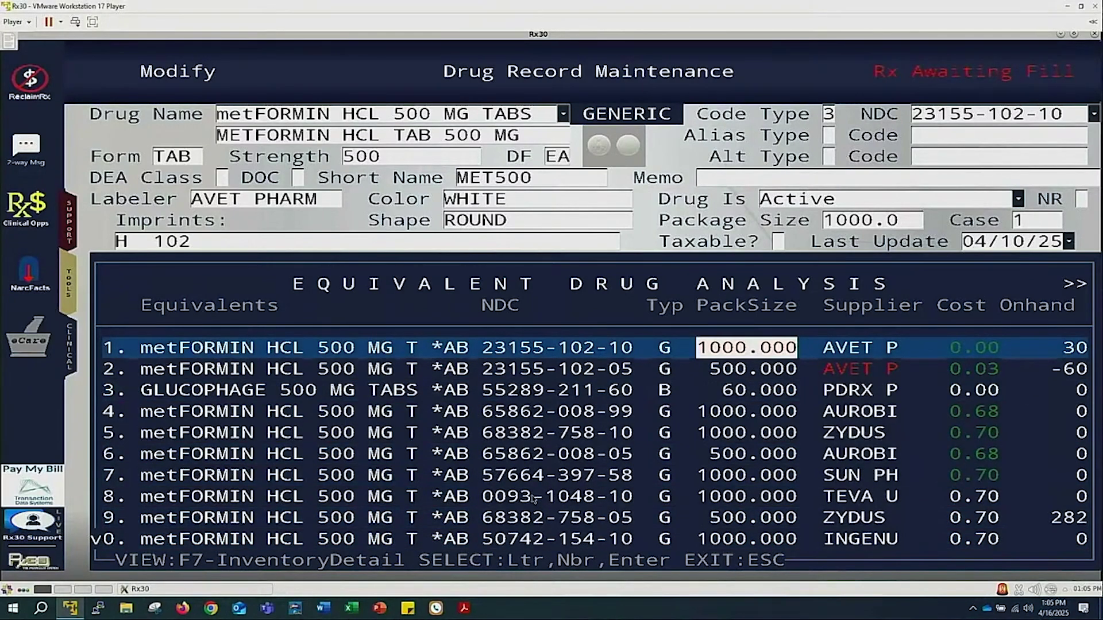
pyautogui.press('Escape')
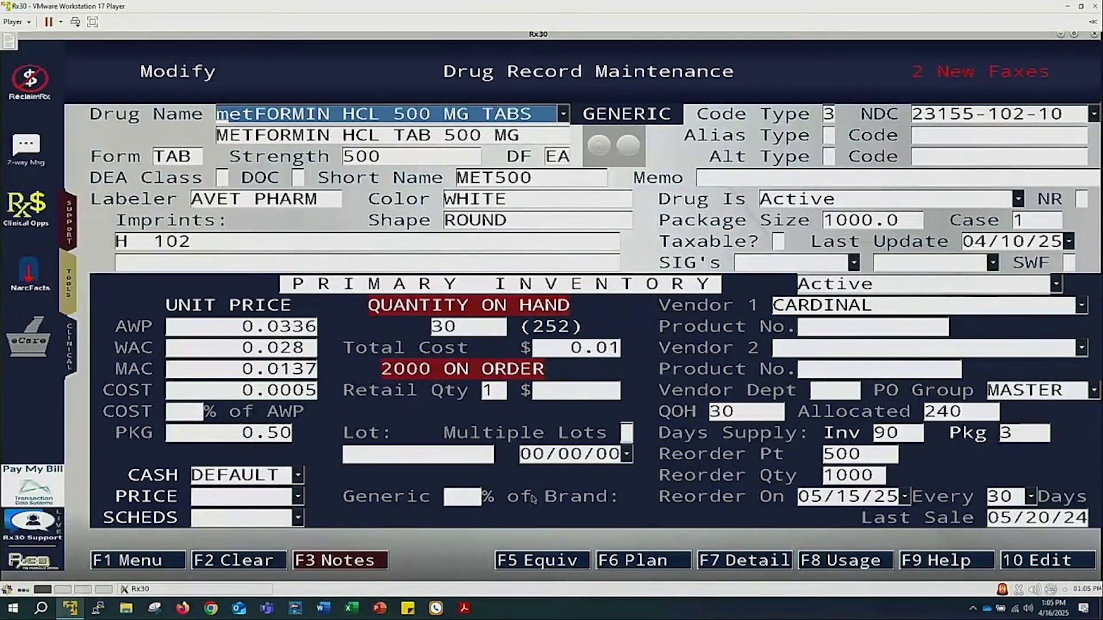
# - Leave the drug record and open Reordering in the purchase order functions
pyautogui.press('F1')
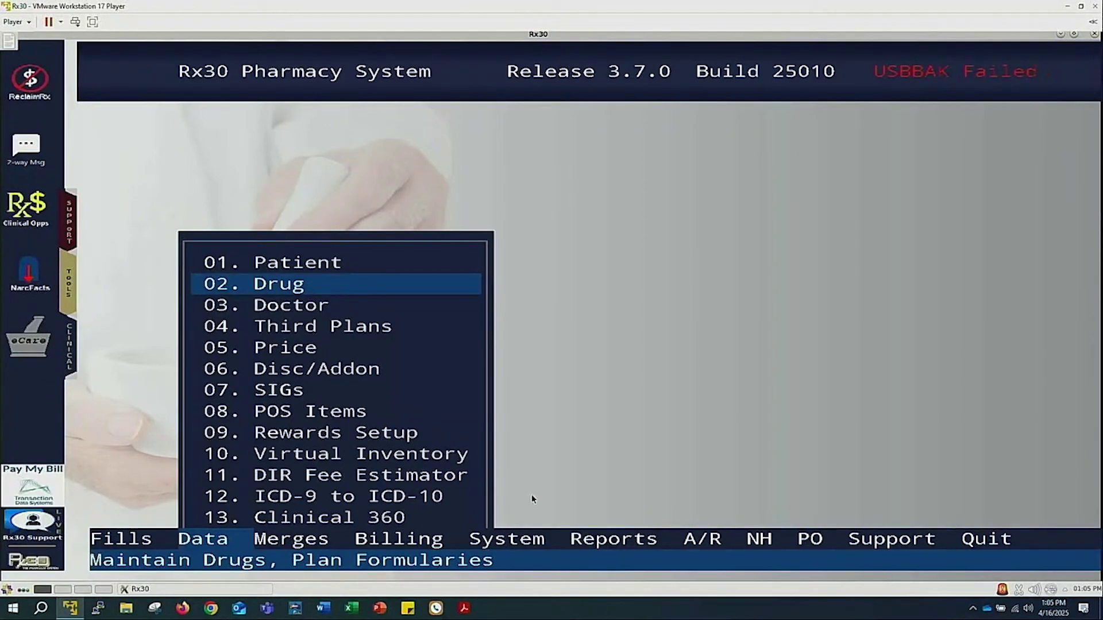
pyautogui.press('F1')
pyautogui.press('F1')
pyautogui.press('p')
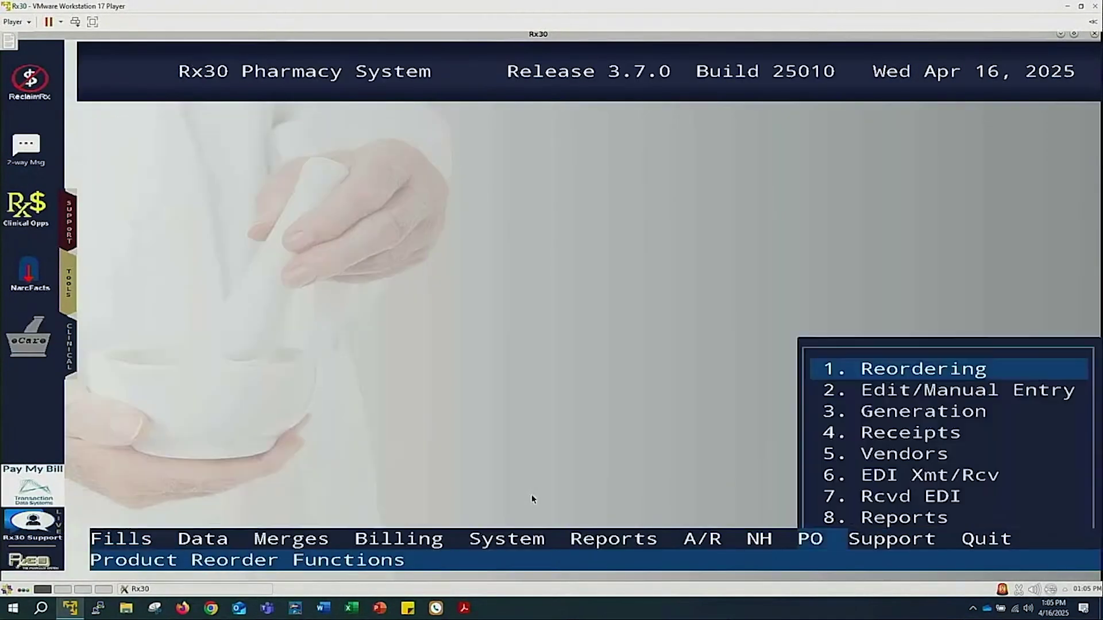
pyautogui.press('Return')
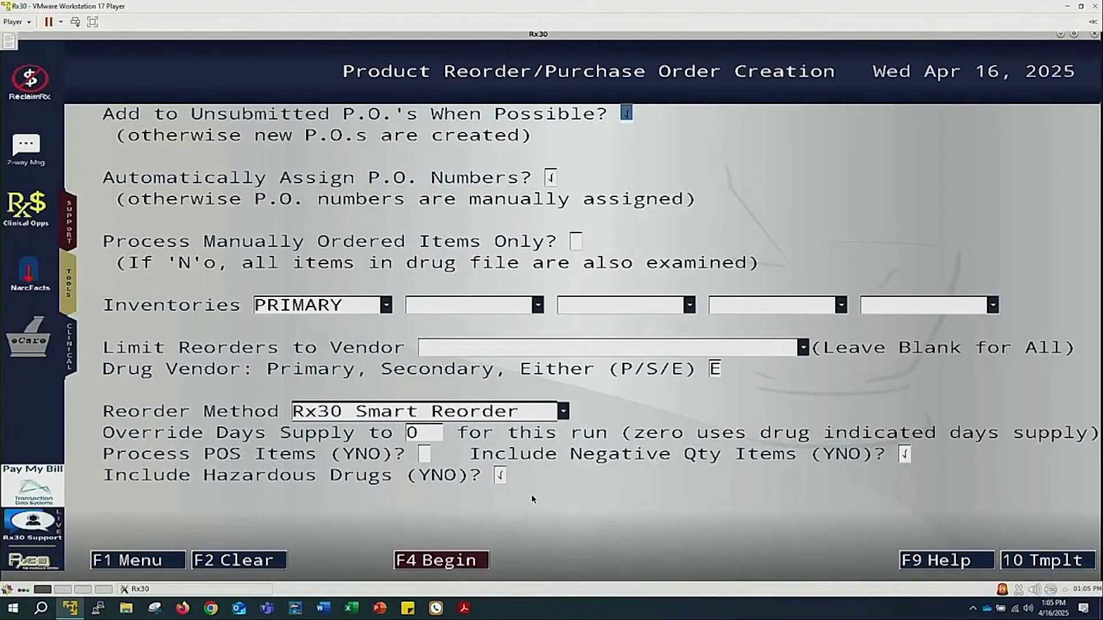
# - Review the purchase order and inventory options for the product reorder, and leave without starting it
pyautogui.press('Return')
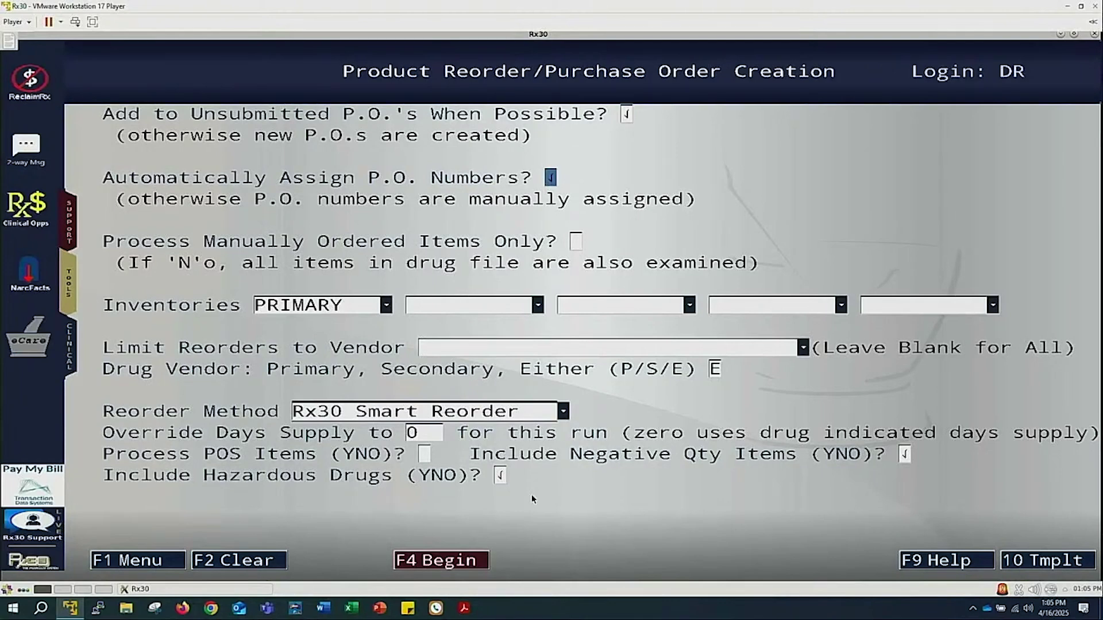
pyautogui.press('Return')
pyautogui.press('Return')
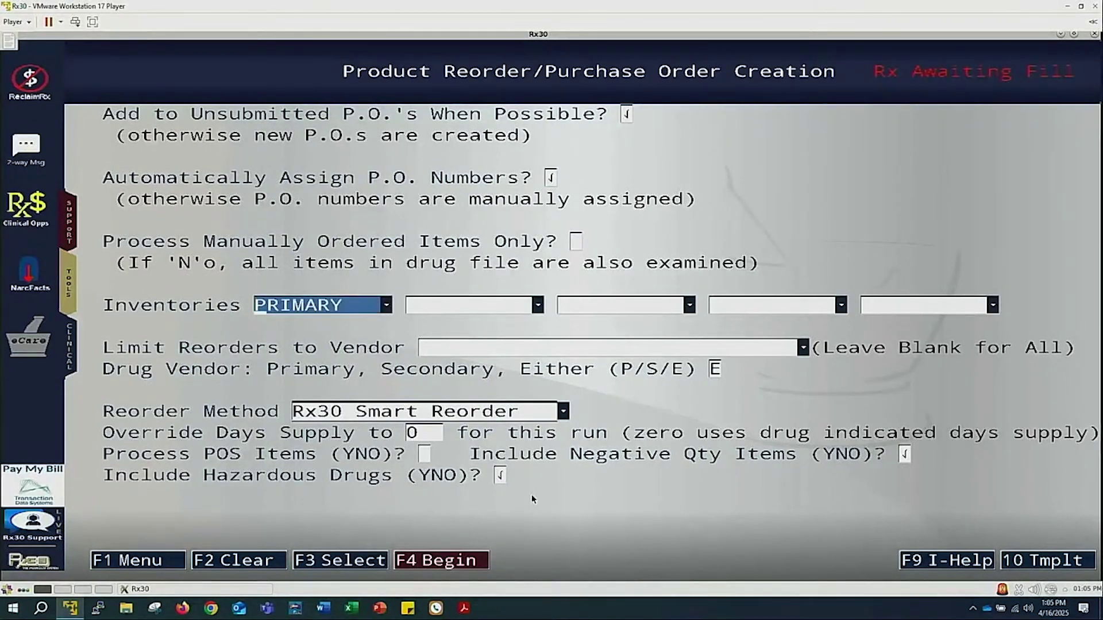
pyautogui.press('Return')
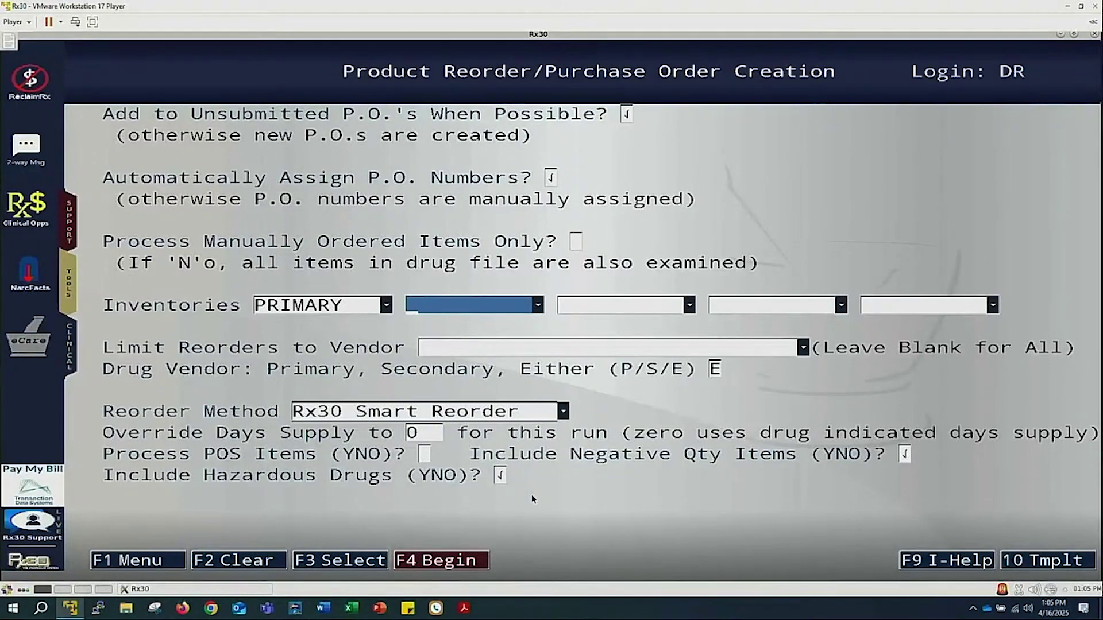
pyautogui.press('Escape')
pyautogui.press('Escape')
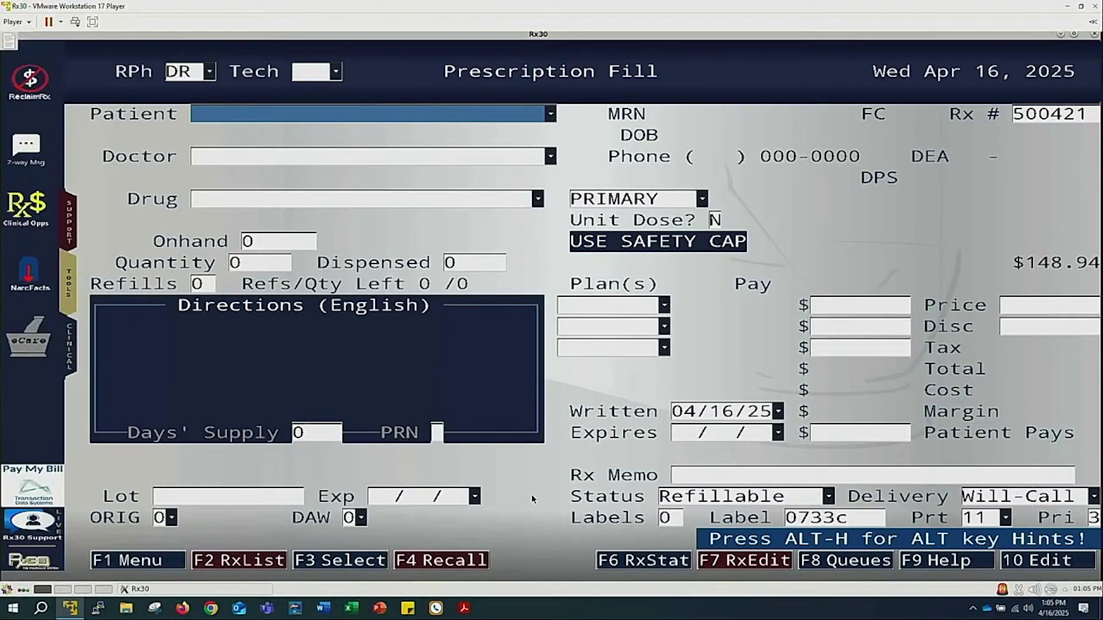
# - Reopen Drug Record Maintenance, search for met 500, view the Avet Pharm record with package size 500, and close it
pyautogui.press('Escape')
pyautogui.press('Right')
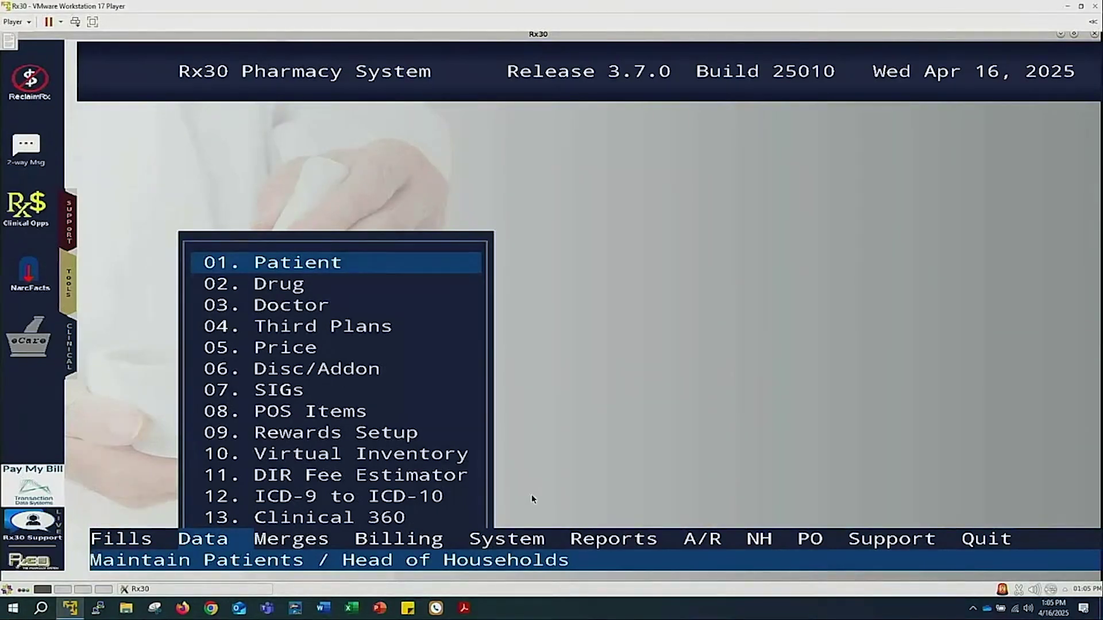
pyautogui.press('Return')
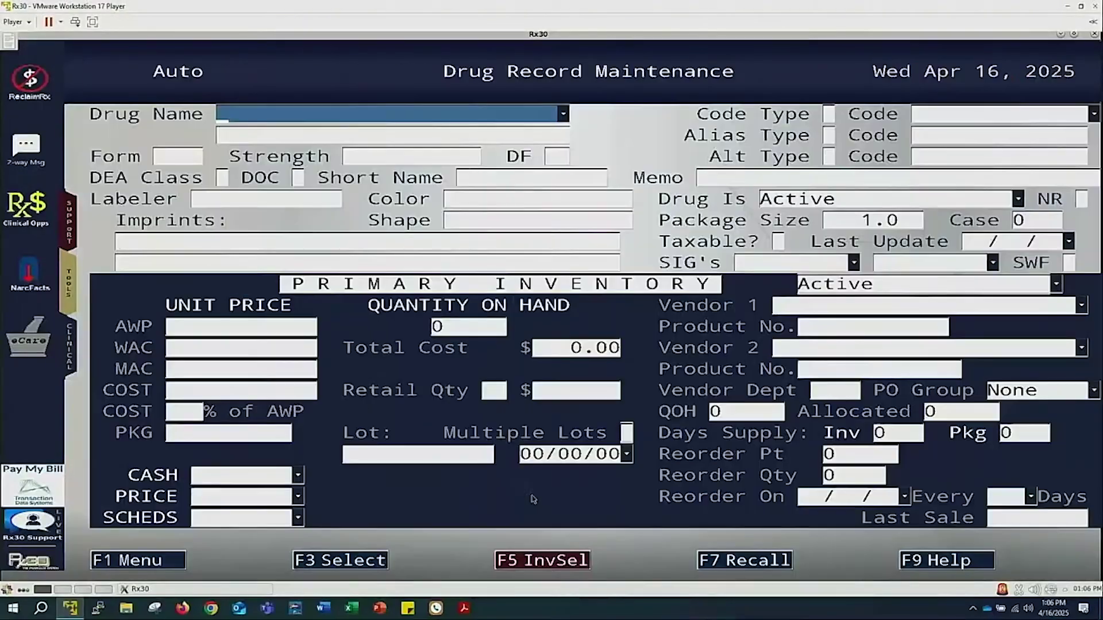
pyautogui.write('met 500')
pyautogui.press('Return')
pyautogui.press('Return')
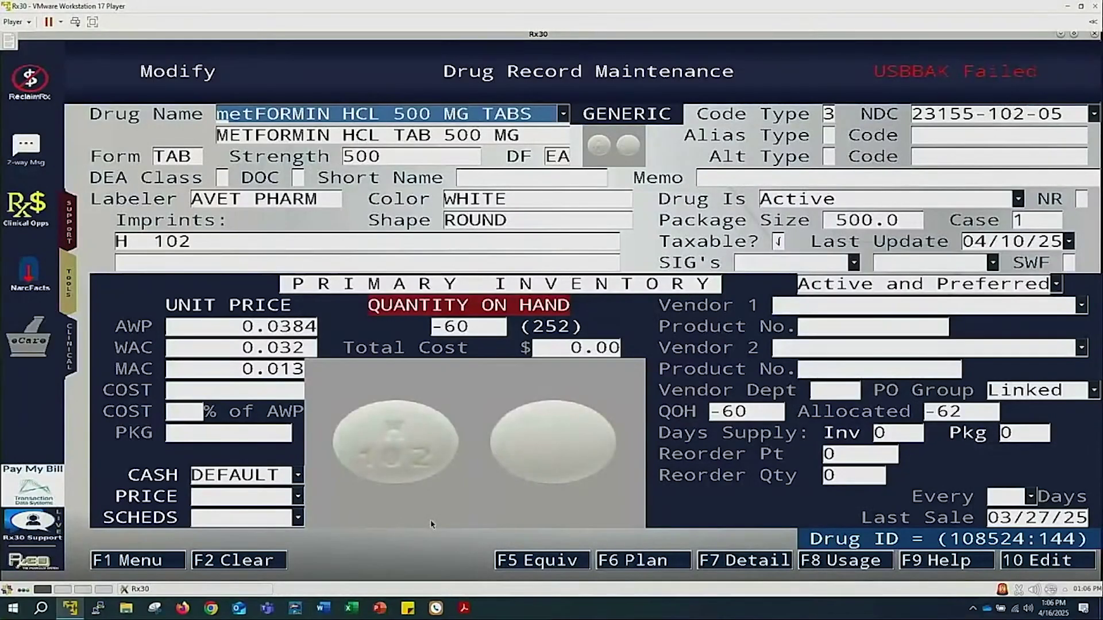
pyautogui.press('F1')
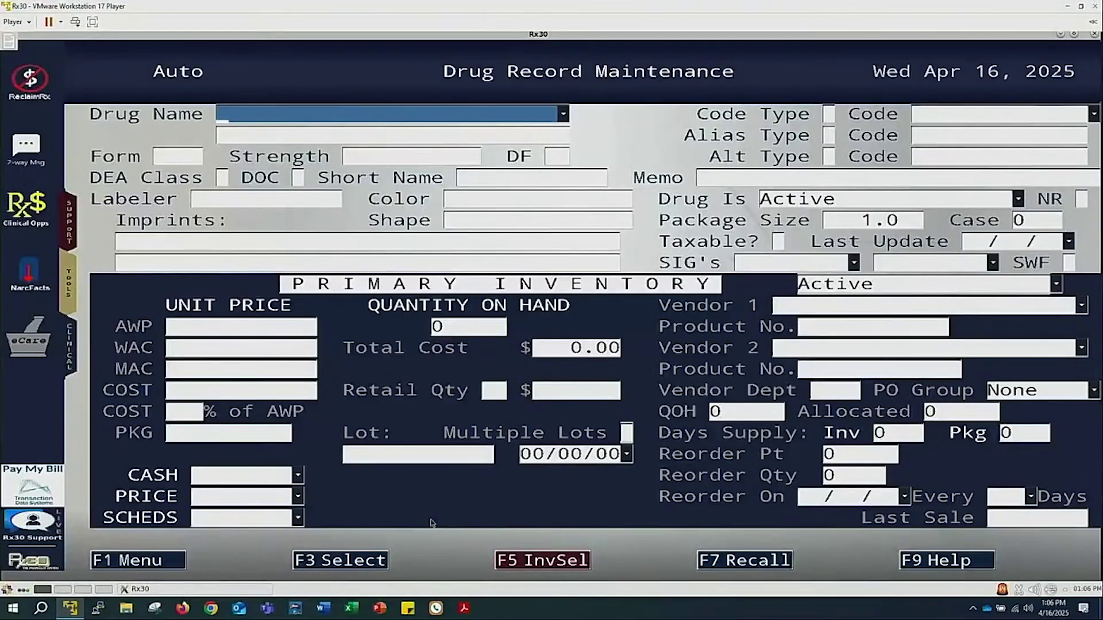
# - Search the drug records for met 500 and open the Avet Pharm metformin entry with package size 1000
pyautogui.write('met 500')
pyautogui.press('Return')
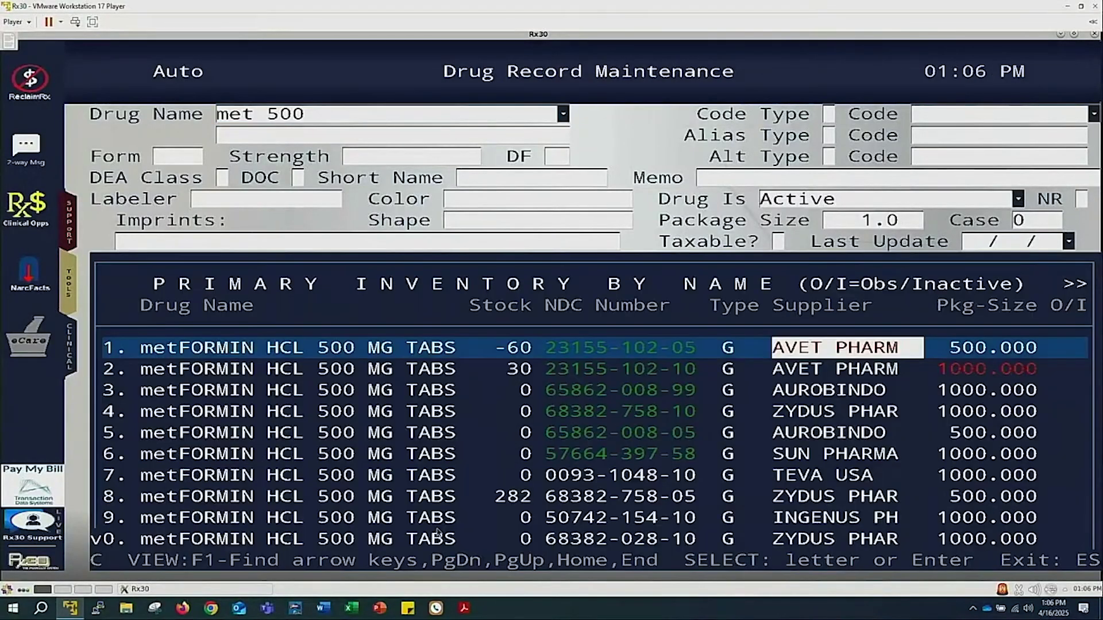
pyautogui.press('Down')
pyautogui.press('Return')
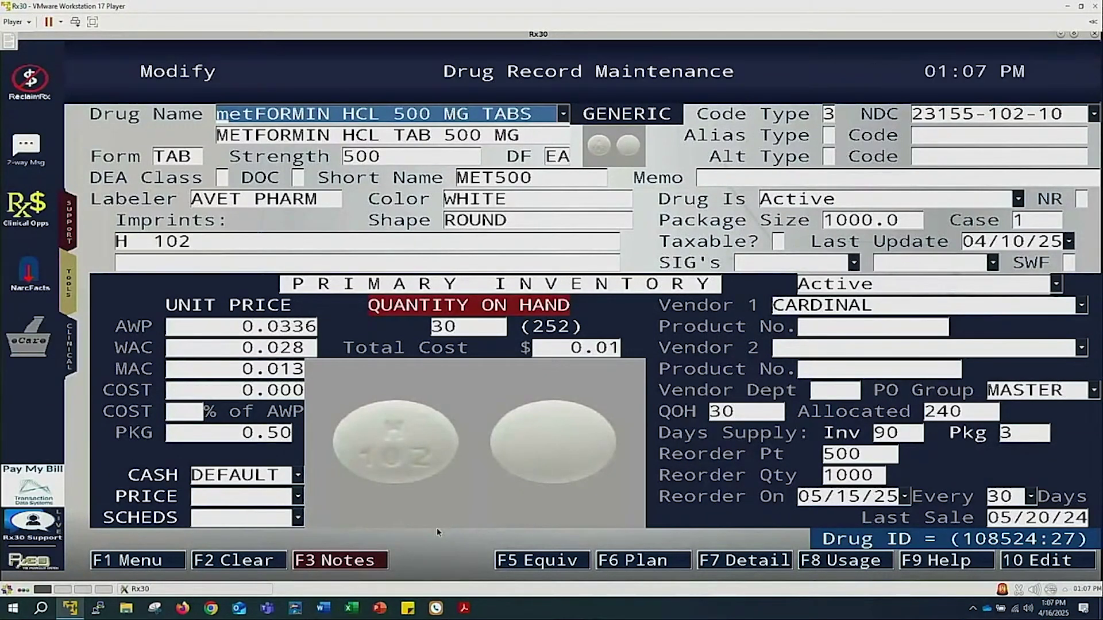
# - Set the reorder point and the reorder quantity of the Avet Pharm metformin record with package size 1000 to 0
pyautogui.press('F9')
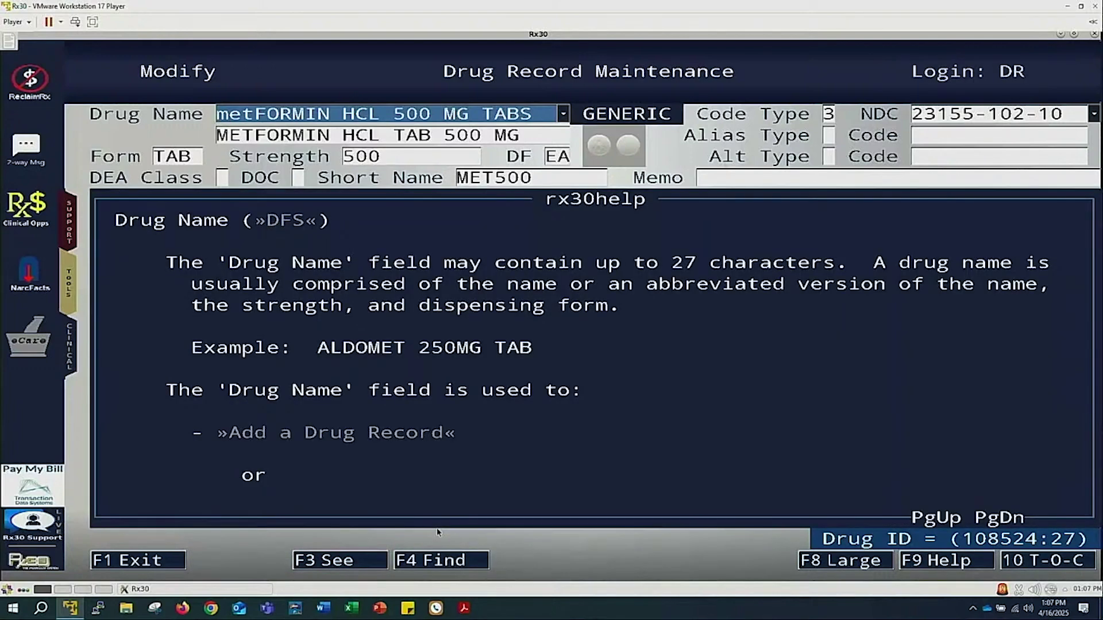
pyautogui.press('F1')
pyautogui.press('F10')
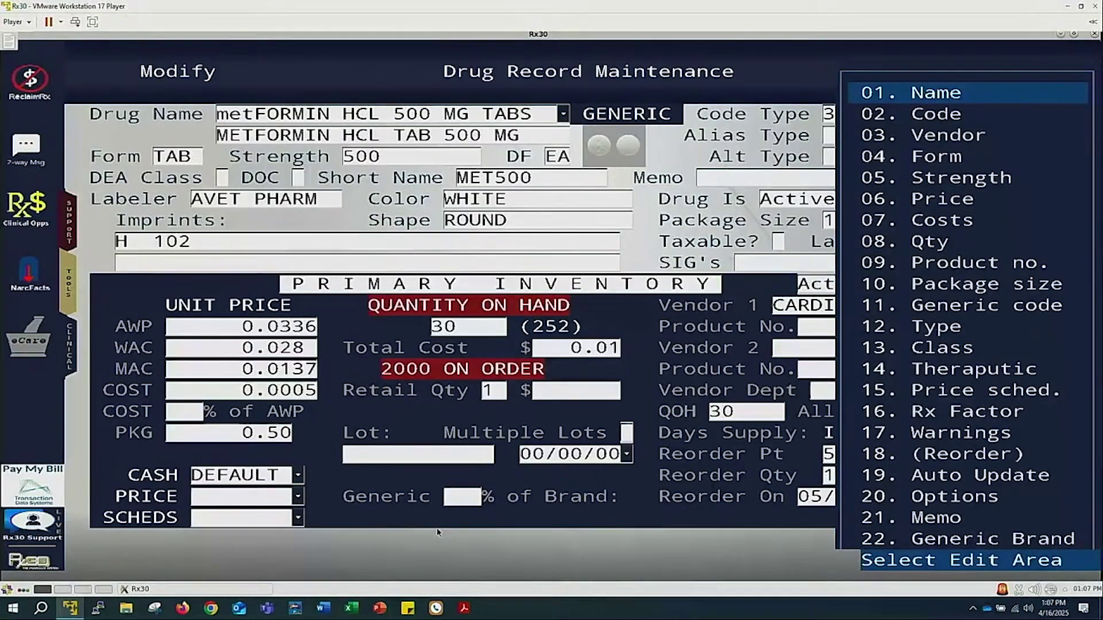
pyautogui.press('Up')
pyautogui.press('Up')
pyautogui.press('Up')
pyautogui.press('Up')
pyautogui.press('Up')
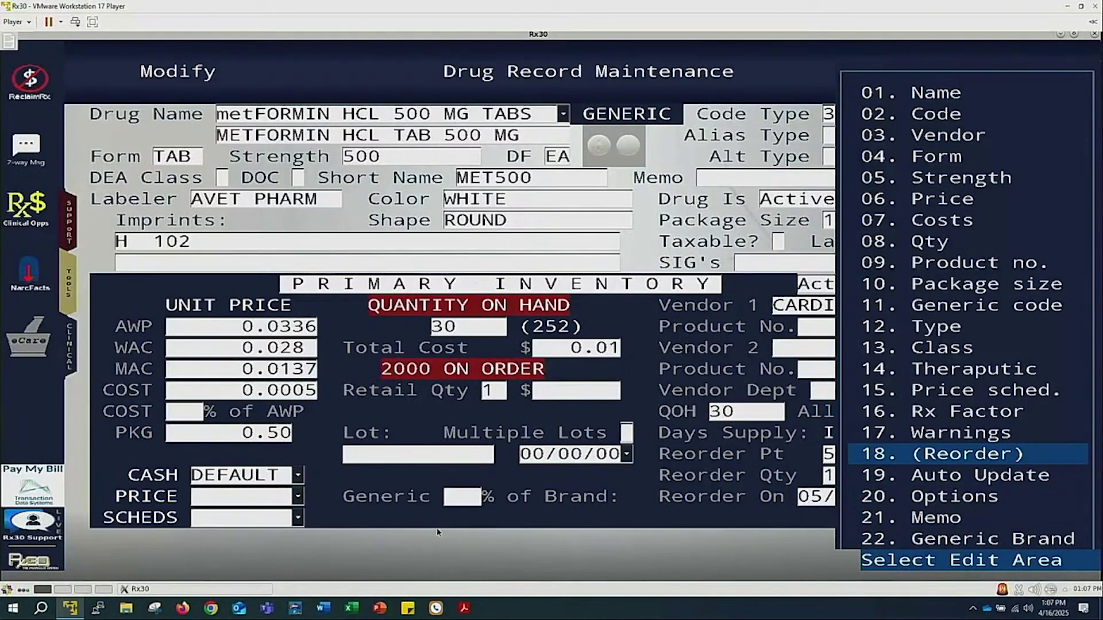
pyautogui.press('Return')
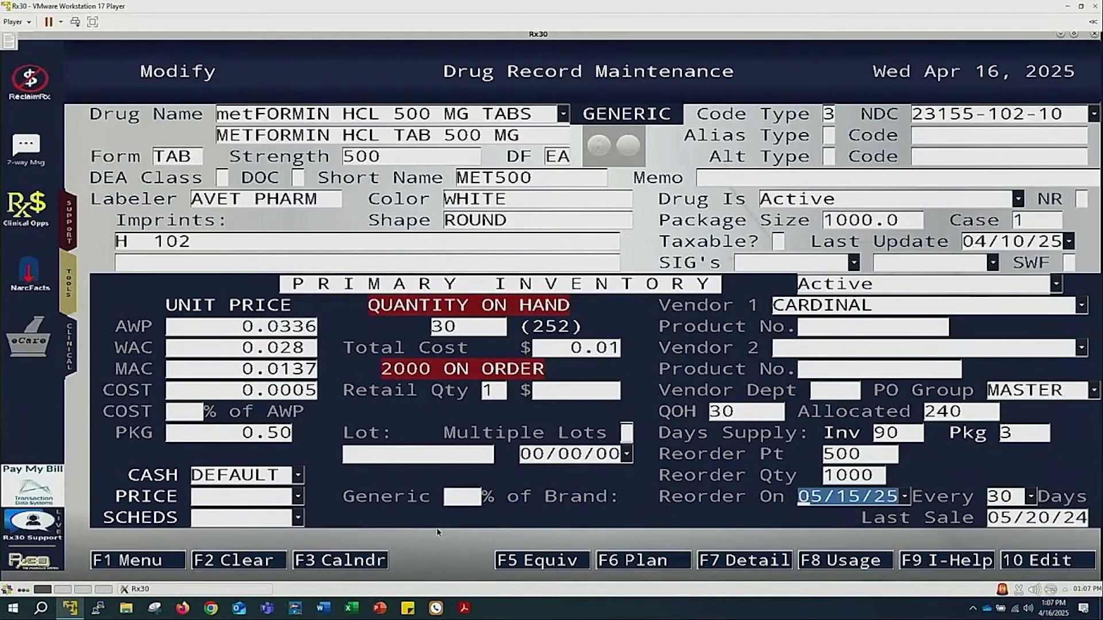
pyautogui.write('0')
pyautogui.press('Return')
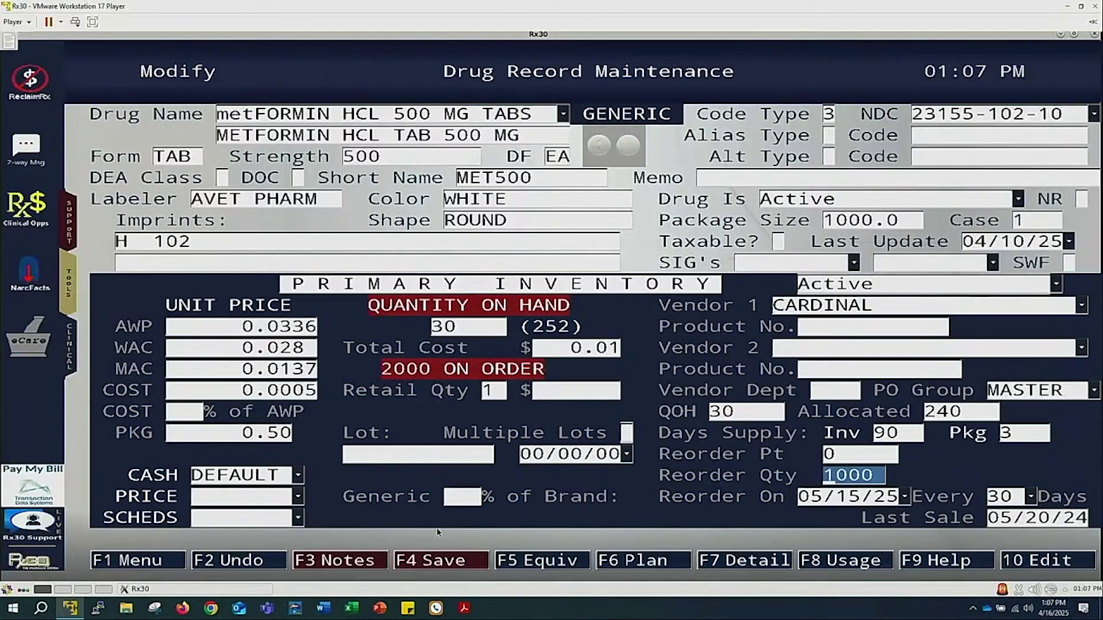
pyautogui.write('0')
pyautogui.press('Return')
# - Set the days supply values for Inv and Pkg to 0 and save the metformin record
pyautogui.press('Up')
pyautogui.press('Up')
pyautogui.press('Up')
pyautogui.press('Up')
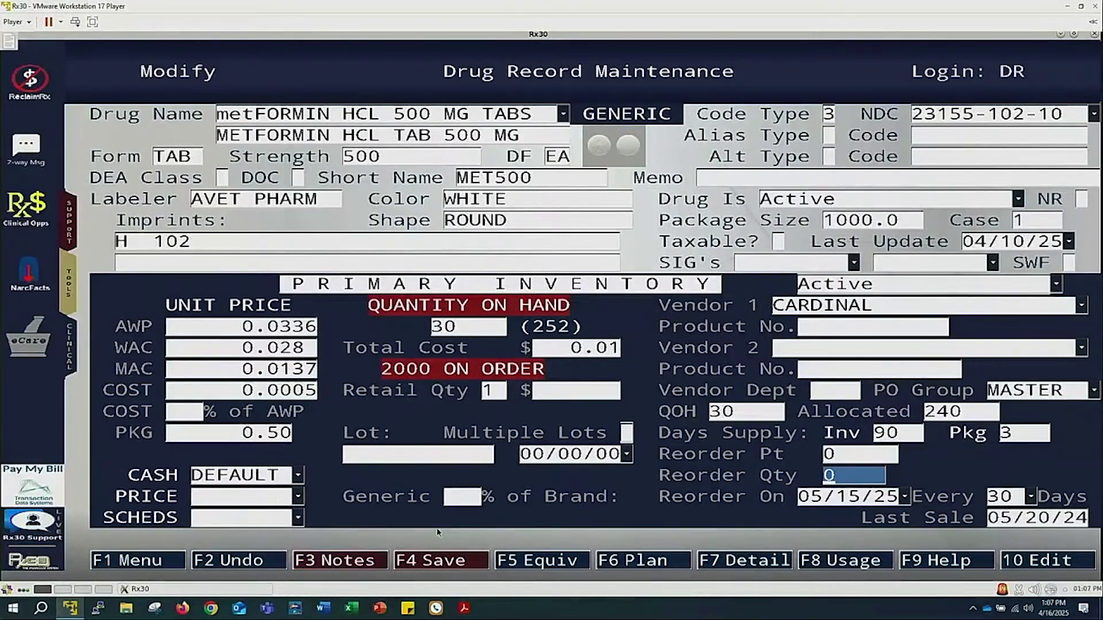
pyautogui.write('0')
pyautogui.press('Return')
pyautogui.write('0')
pyautogui.press('Return')
pyautogui.press('F4')
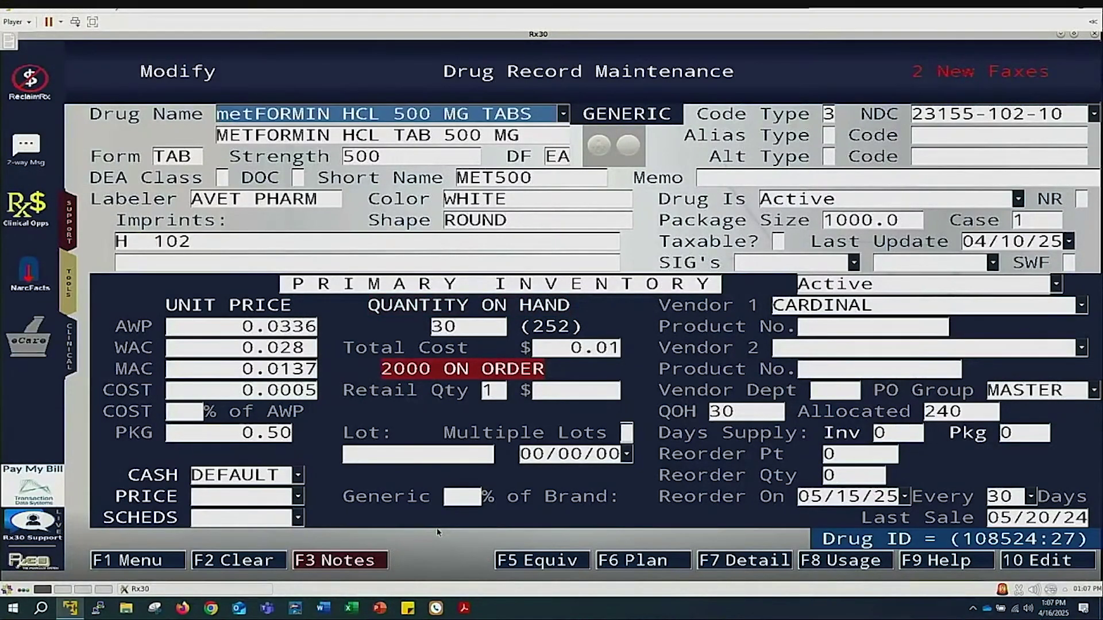
# - Check the metformin record's inventory quantity change notes and equivalent drug analysis, returning to the Avet Pharm entry with package size 1000
pyautogui.press('F10')
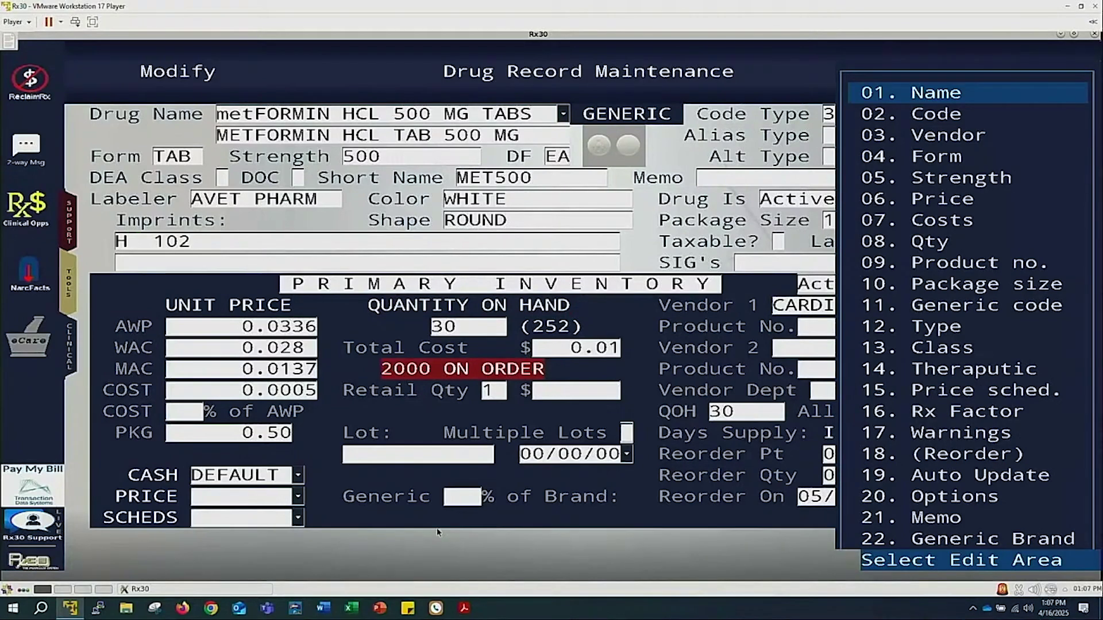
pyautogui.press('Escape')
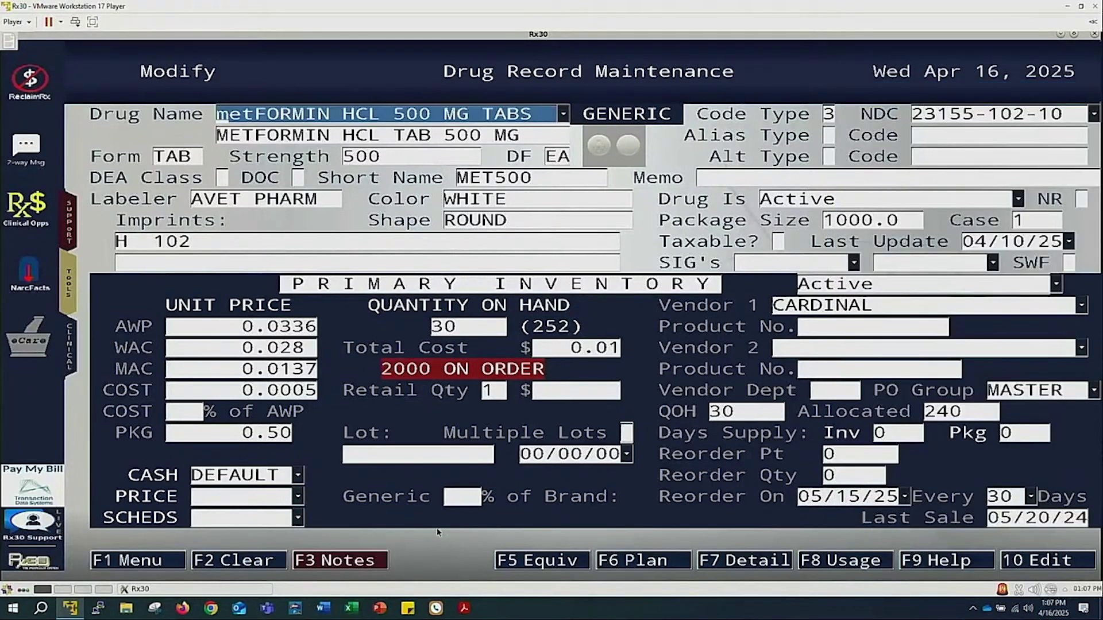
pyautogui.press('F3')
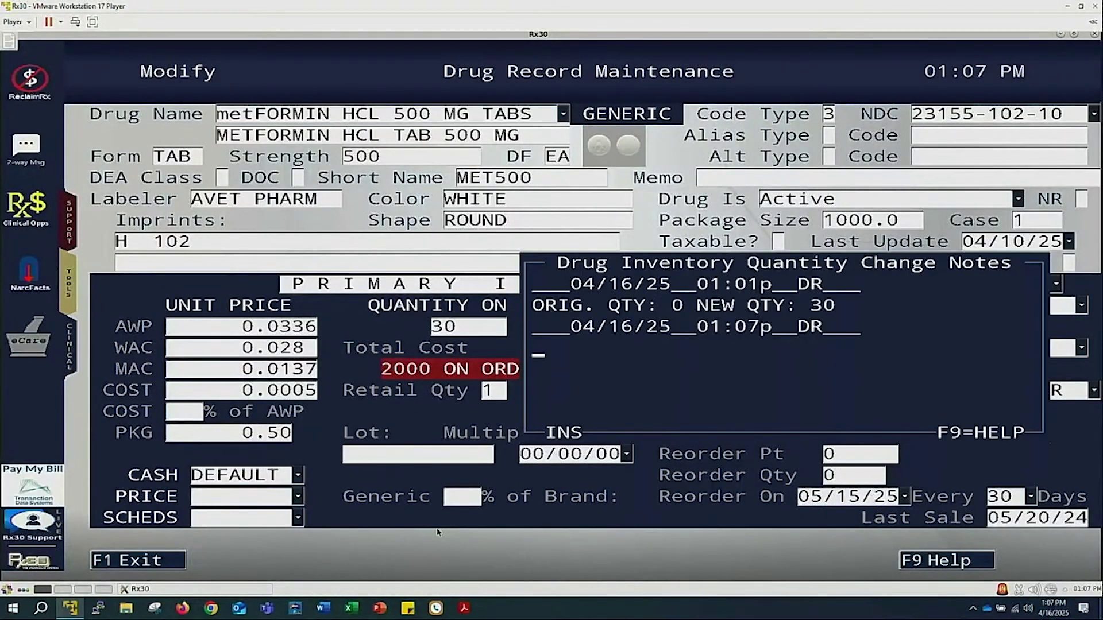
pyautogui.press('F1')
pyautogui.press('F5')
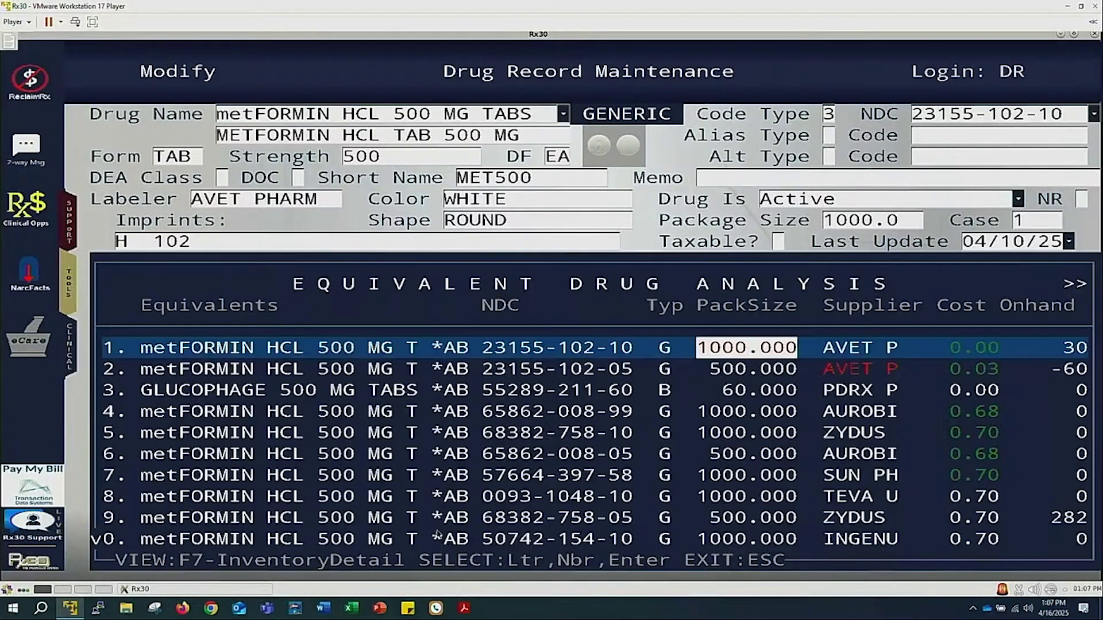
pyautogui.press('Down')
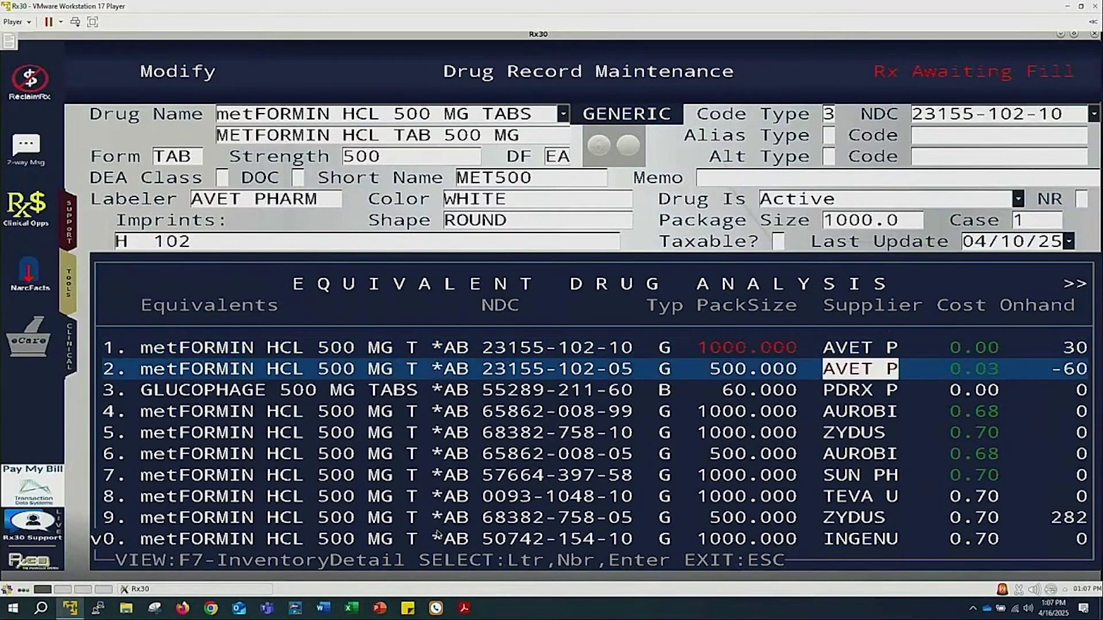
pyautogui.press('Up')
pyautogui.press('Return')
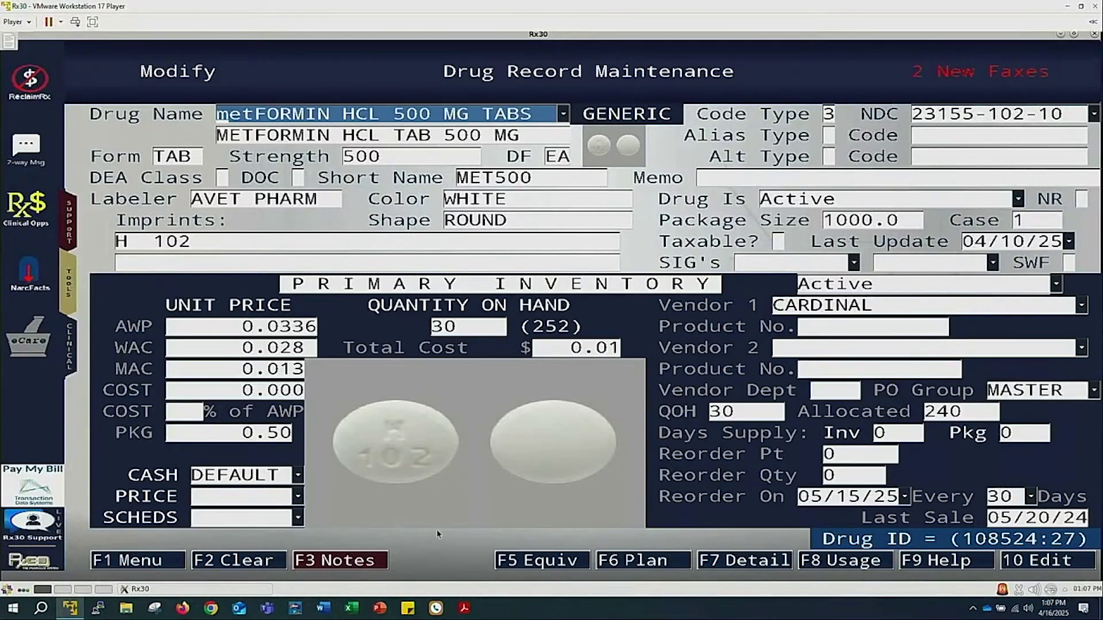
pyautogui.press('F10')
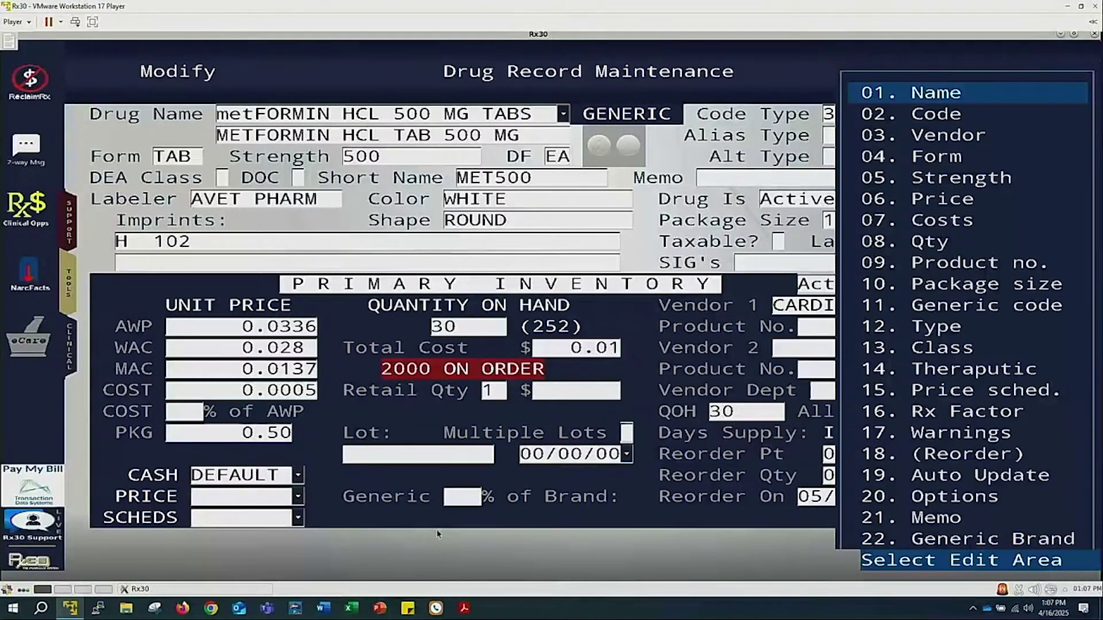
pyautogui.press('Escape')
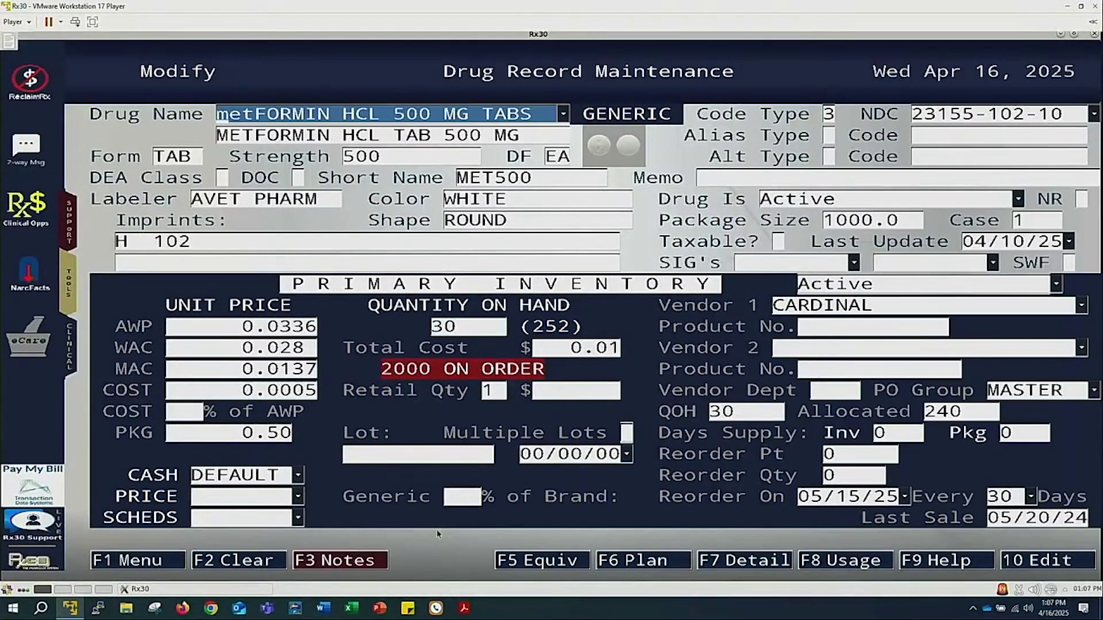
# - Set the metformin record's PO Group to None and save the change
pyautogui.click(1095, 392)
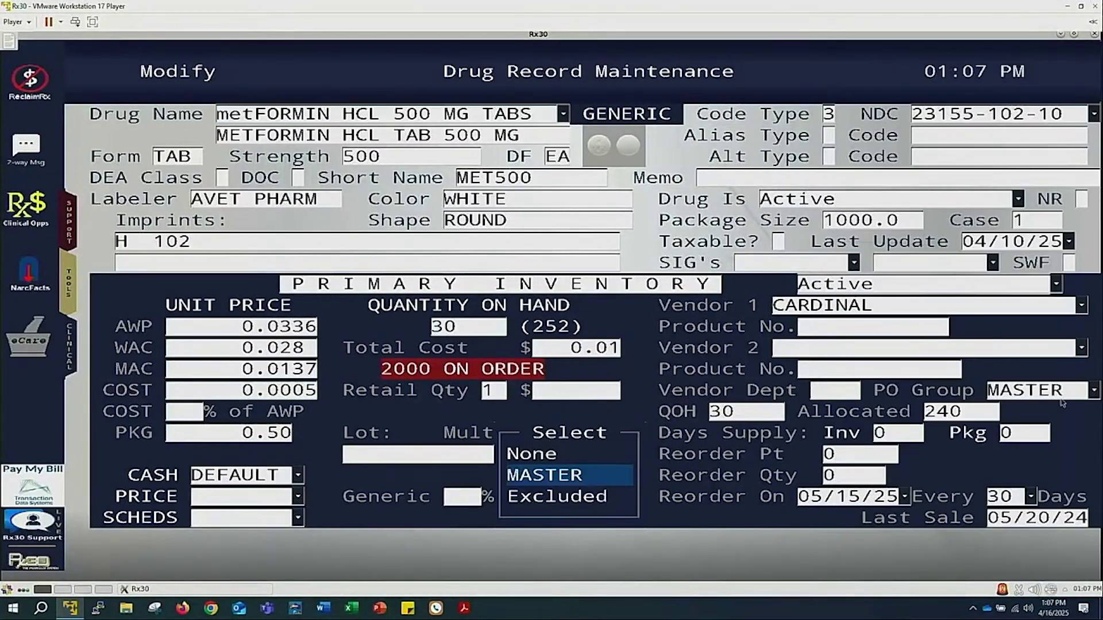
pyautogui.click(550, 453)
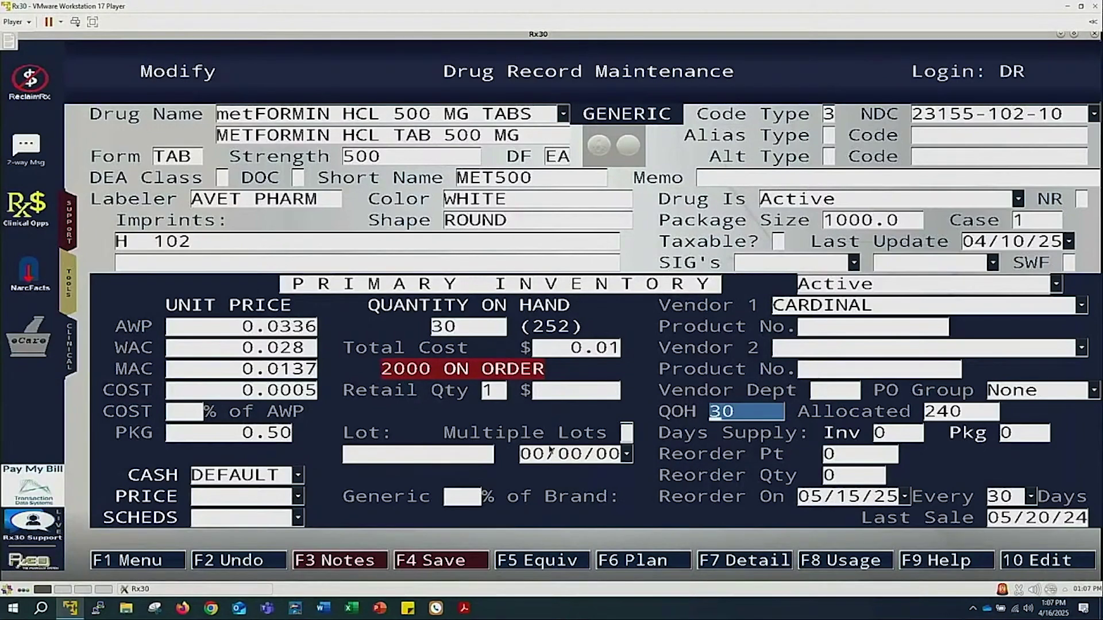
pyautogui.press('F4')
pyautogui.press('F10')
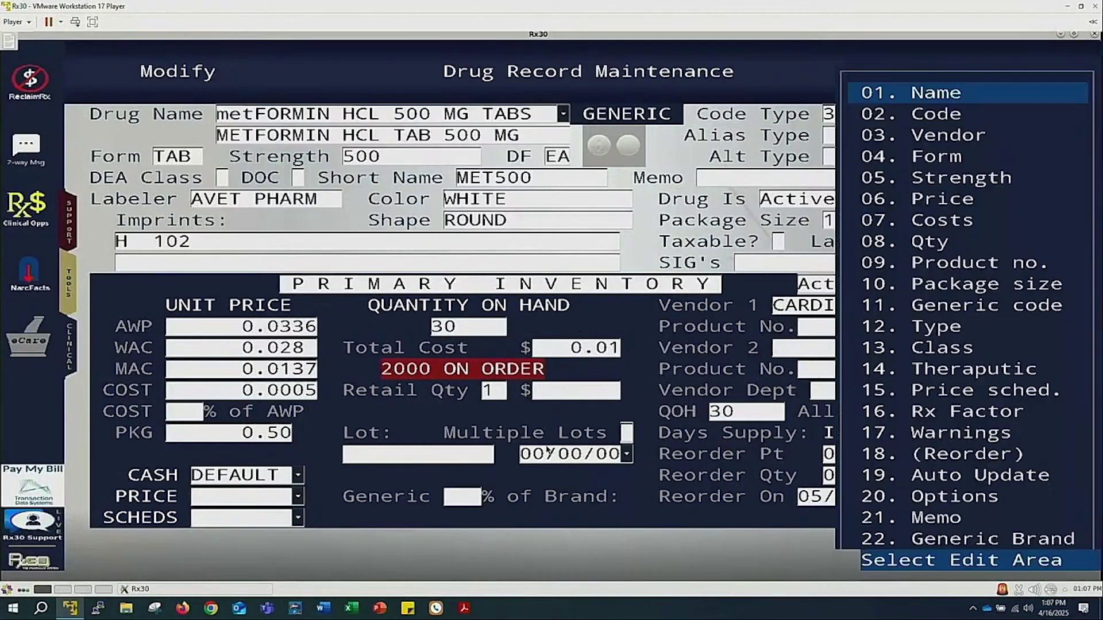
pyautogui.press('Up')
pyautogui.press('Up')
pyautogui.press('Up')
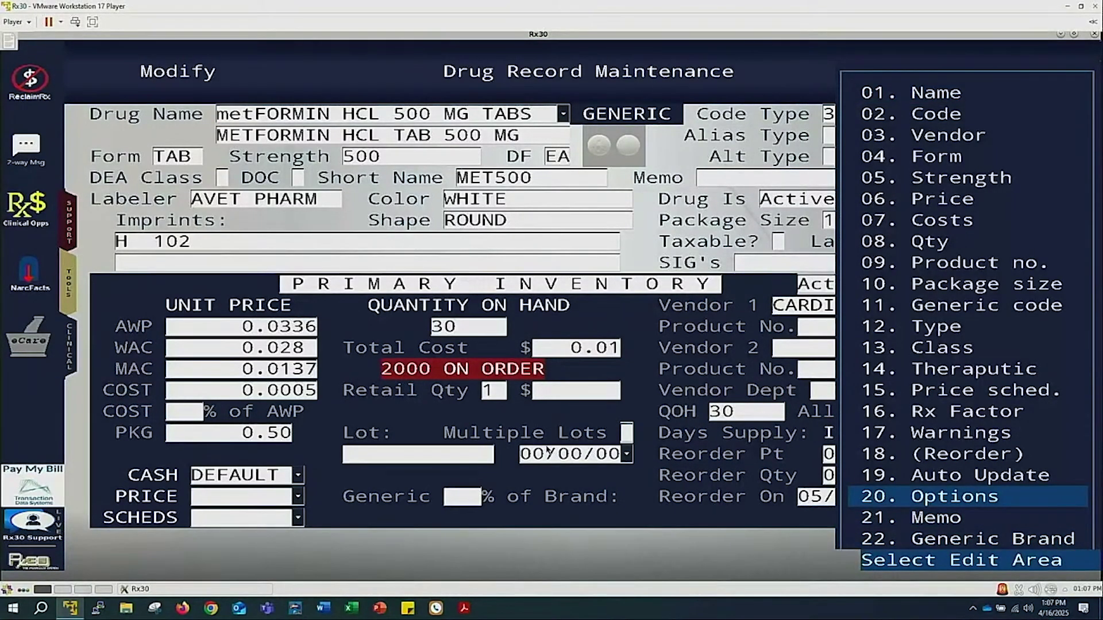
pyautogui.press('Escape')
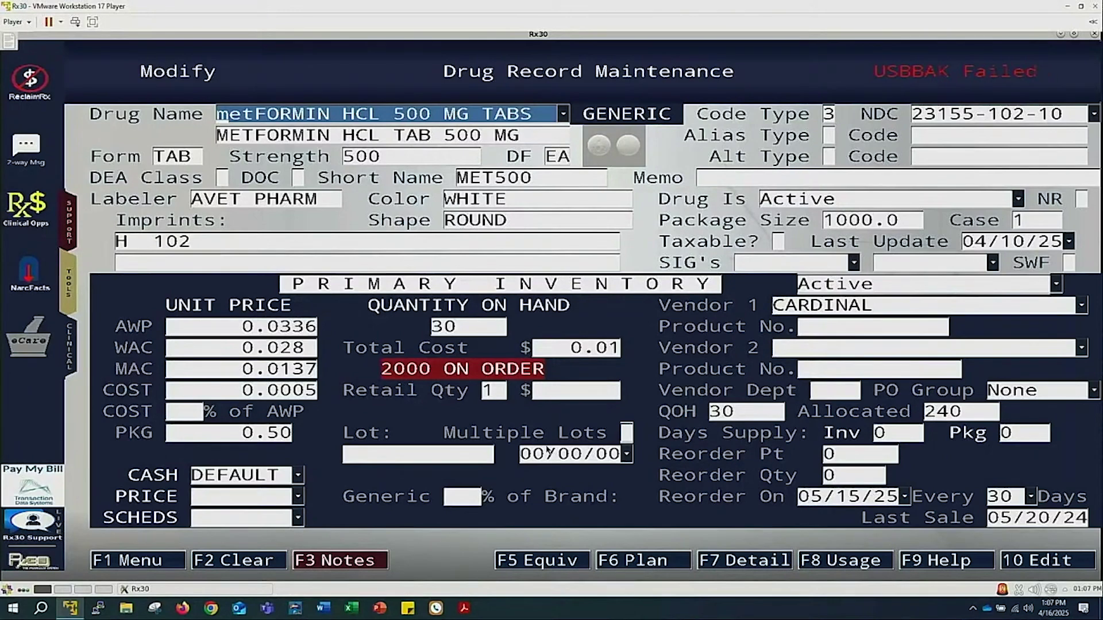
# - Leave the metformin record, search the drug records for simv, and open the Lupin simvastatin 10 mg tablets entry
pyautogui.press('Escape')
pyautogui.press('Return')
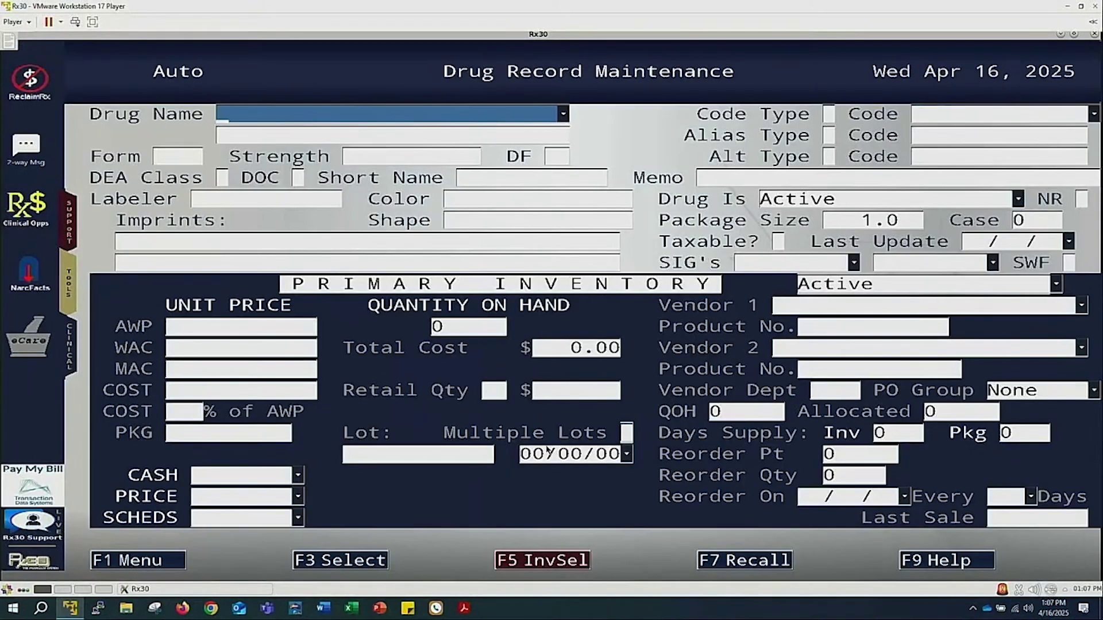
pyautogui.write('simv')
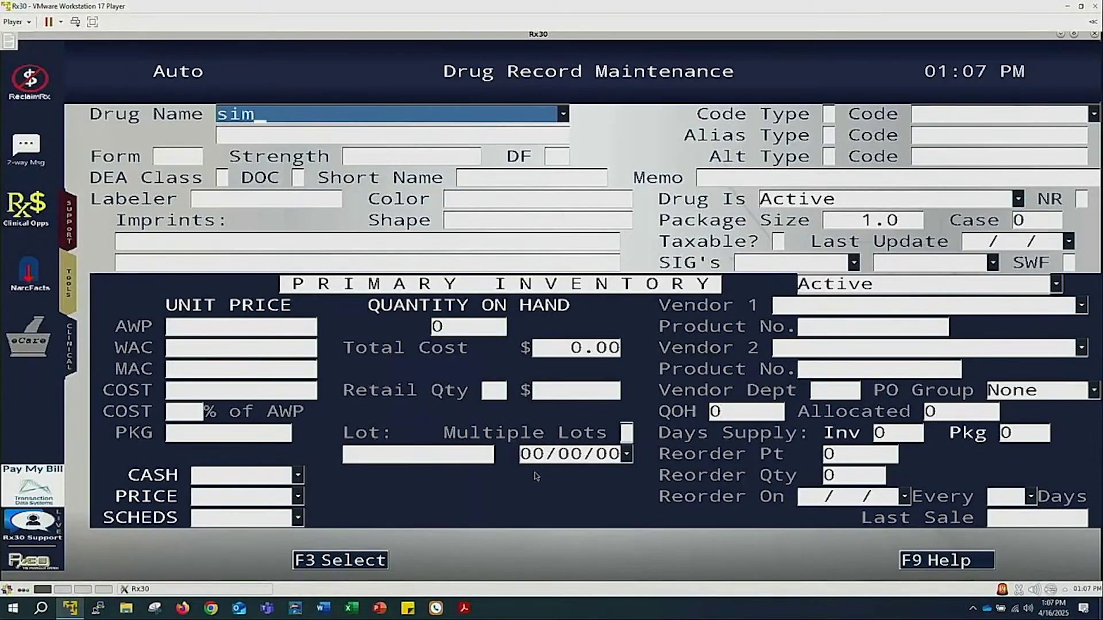
pyautogui.press('Return')
pyautogui.press('Return')
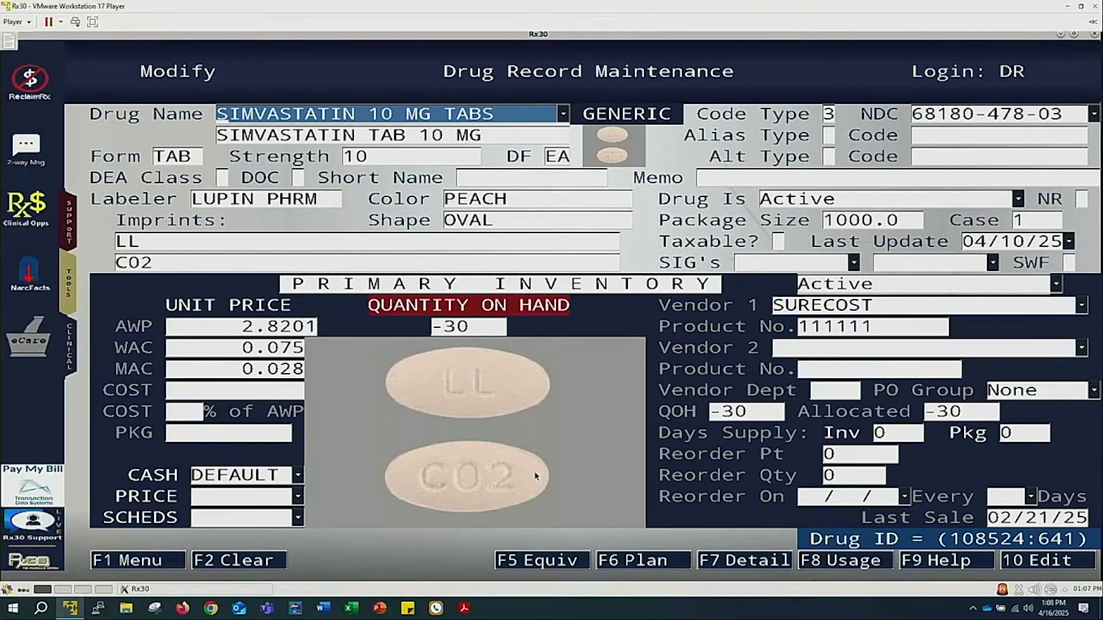
# - View the Reorder quantities of the simvastatin 10 mg record and leave without placing an order
pyautogui.press('F10')
pyautogui.press('Up')
pyautogui.press('Up')
pyautogui.press('Up')
pyautogui.press('Up')
pyautogui.press('Up')
pyautogui.press('Return')
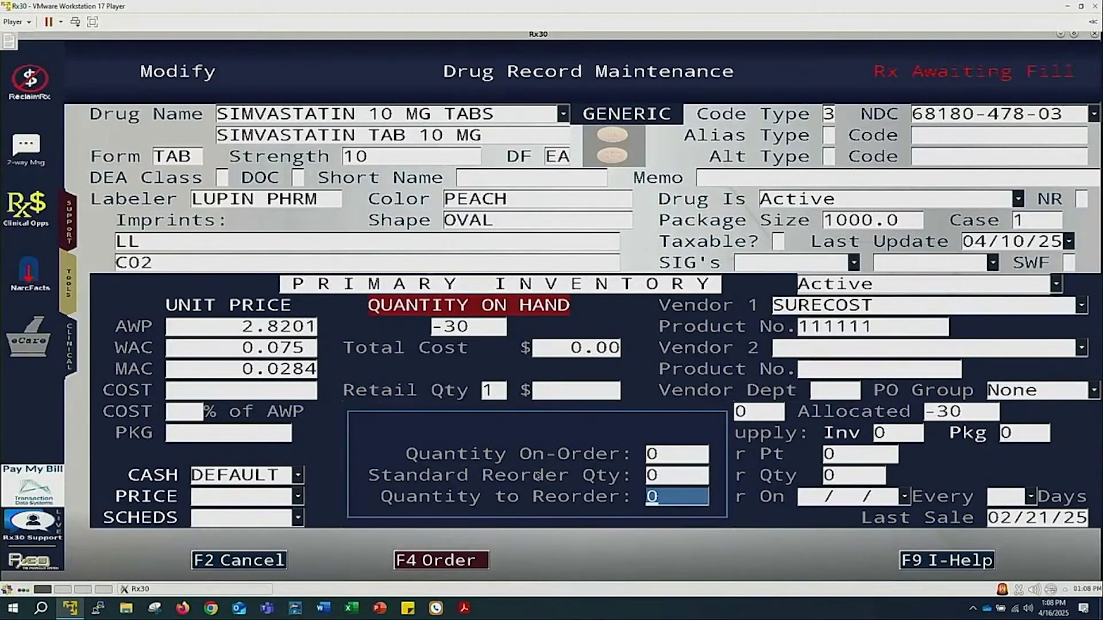
pyautogui.press('Escape')
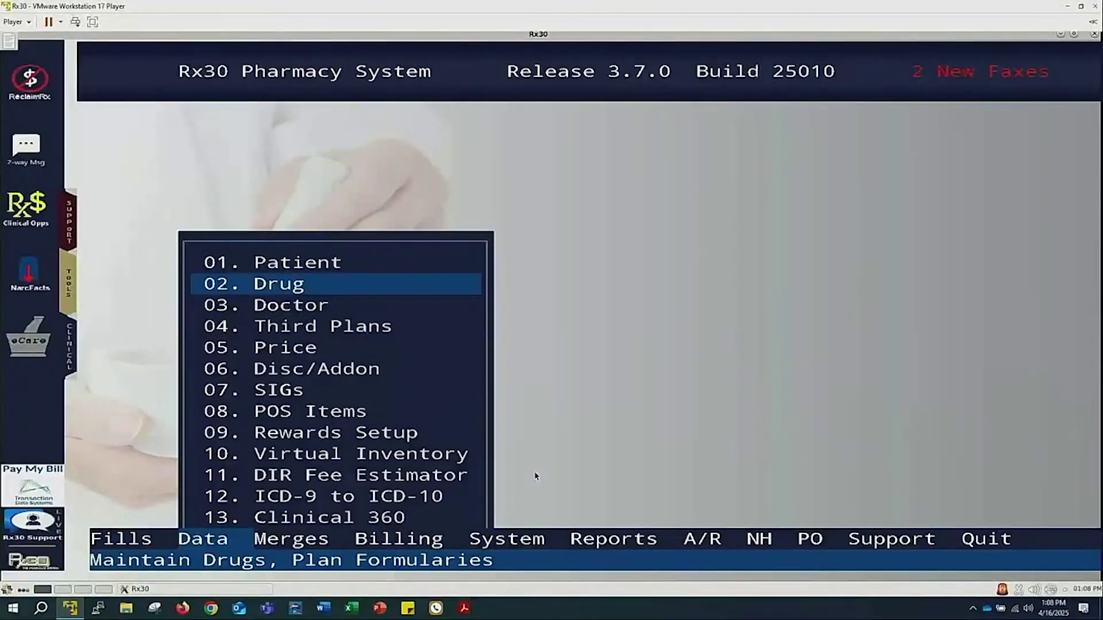
# - Reopen Drug Record Maintenance, search for tria, and open the Padagis triamcinolone 0.1% cream record with package size 80
pyautogui.press('Return')
pyautogui.write('metf 5')
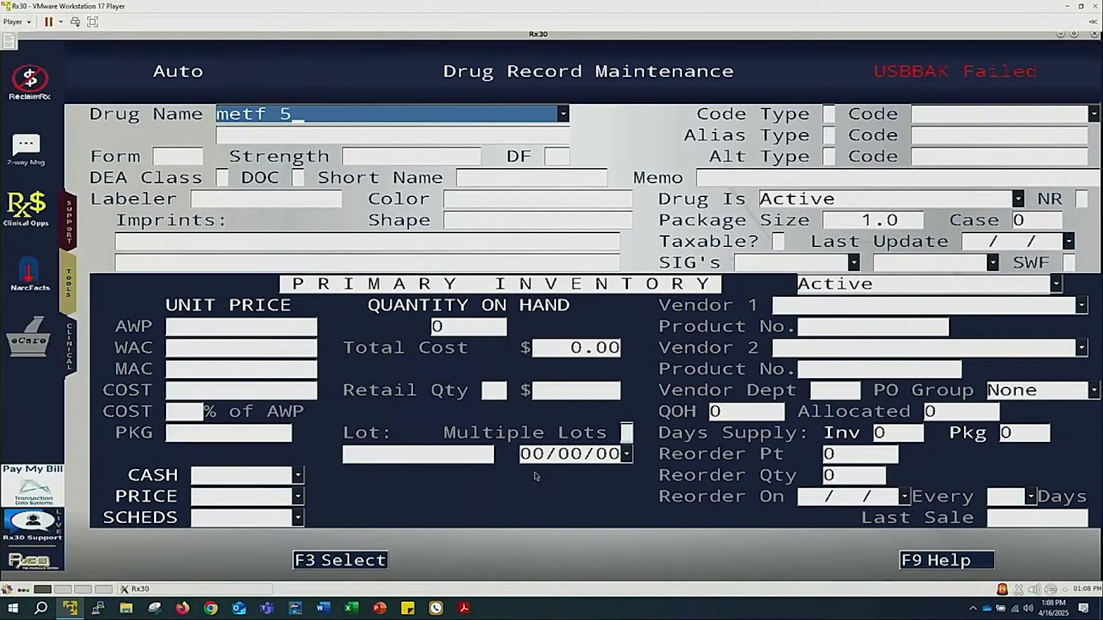
pyautogui.press('BackSpace')
pyautogui.press('BackSpace')
pyautogui.press('BackSpace')
pyautogui.press('BackSpace')
pyautogui.press('BackSpace')
pyautogui.press('BackSpace')
pyautogui.write('tria')
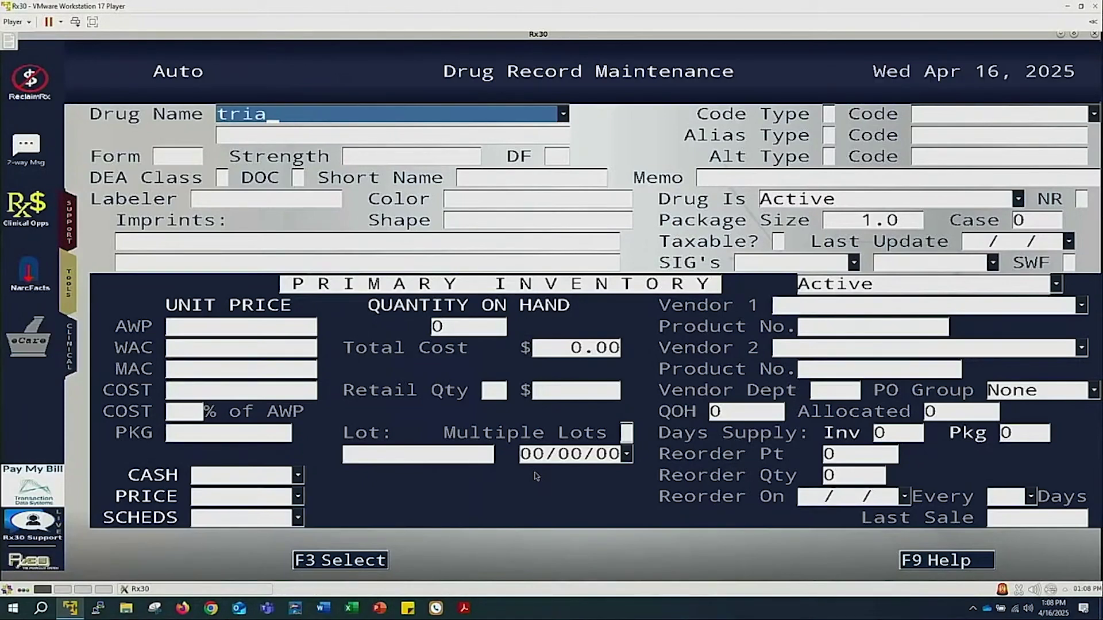
pyautogui.press('Return')
pyautogui.press('Return')
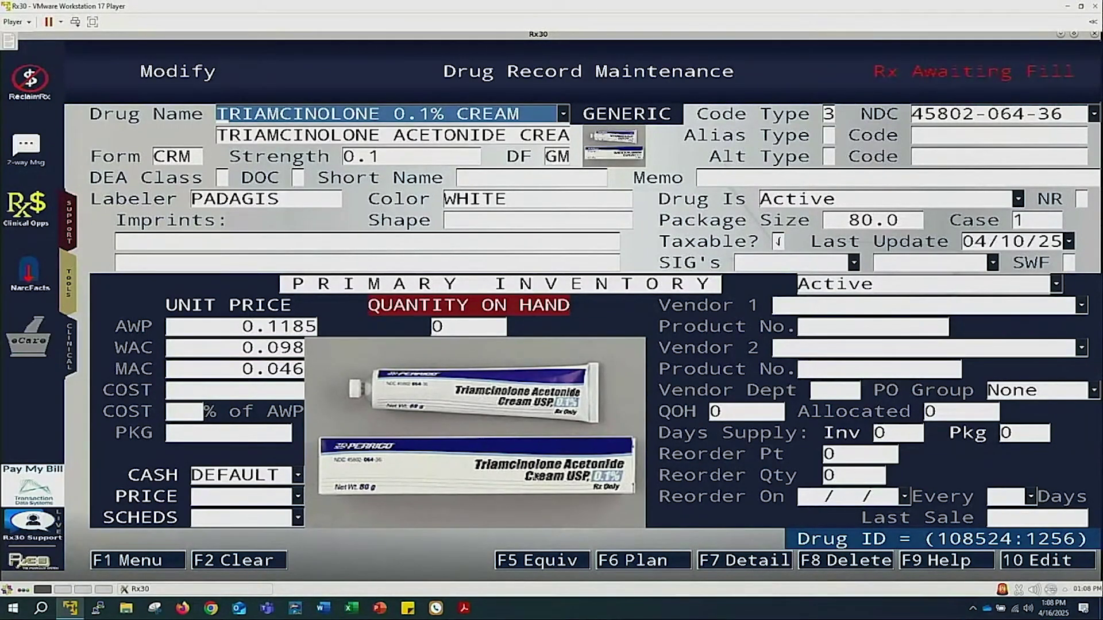
# - Review the triamcinolone cream's equivalent drug analysis and open the Sun Pharma entry with package size 30
pyautogui.press('F5')
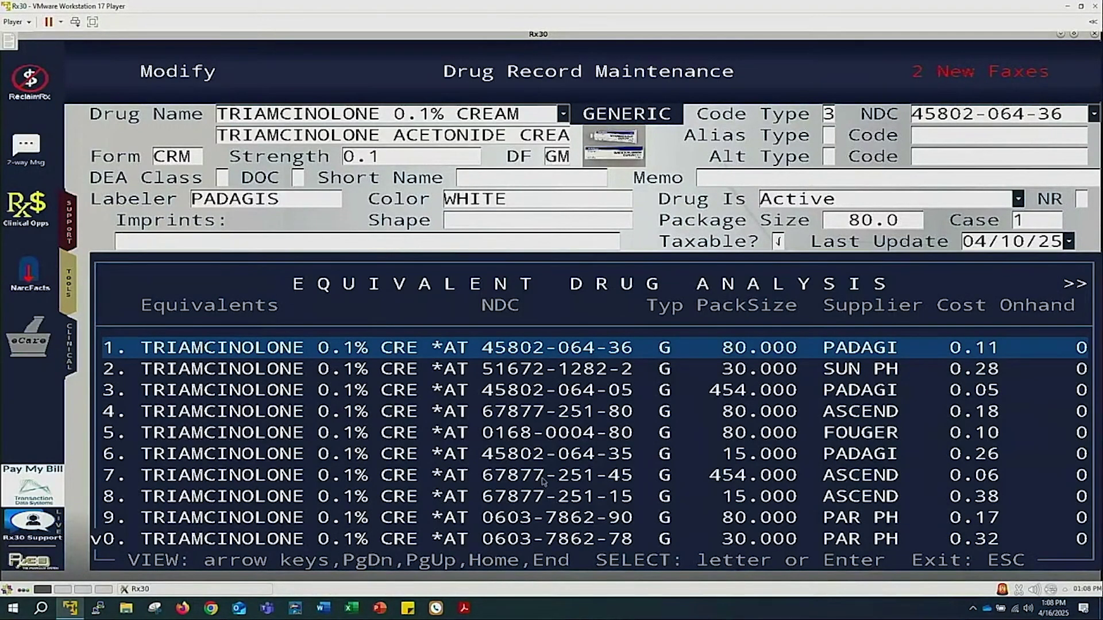
pyautogui.press('Down')
pyautogui.press('Down')
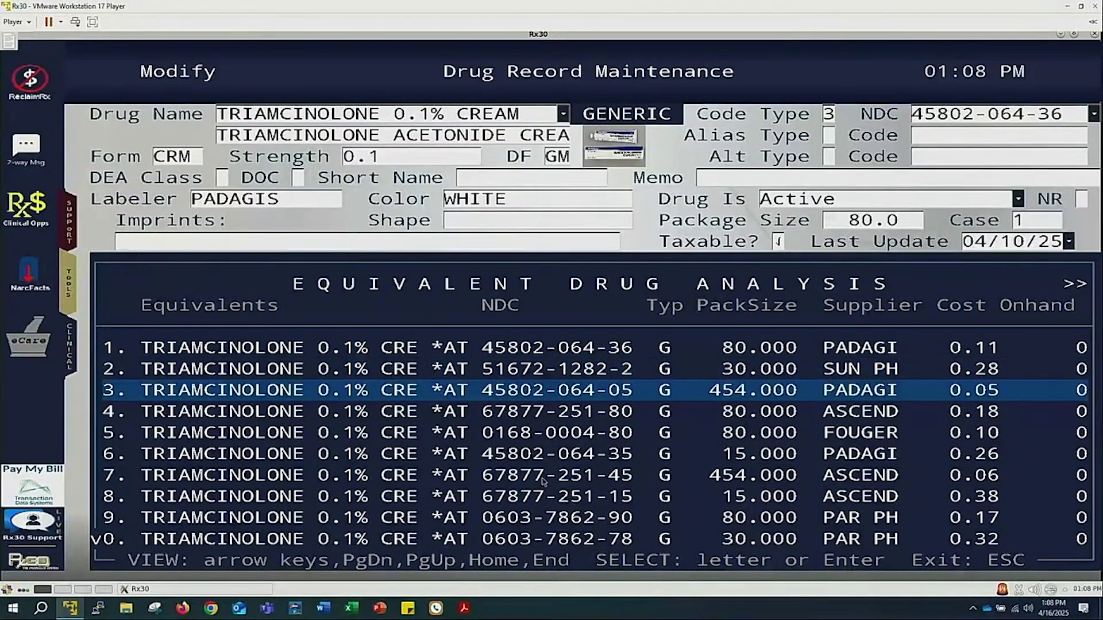
pyautogui.press('Up')
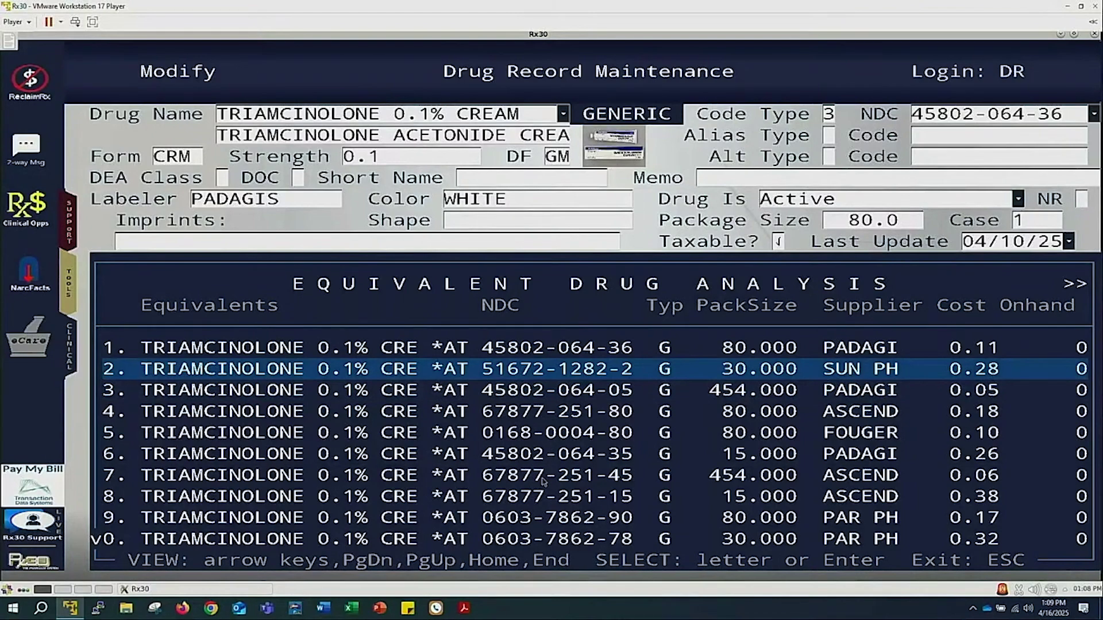
pyautogui.press('Return')
# - Set the Sun Pharma triamcinolone record's PO Group to MASTER, and open the equivalent Padagis entry with package size 454
pyautogui.click(1094, 391)
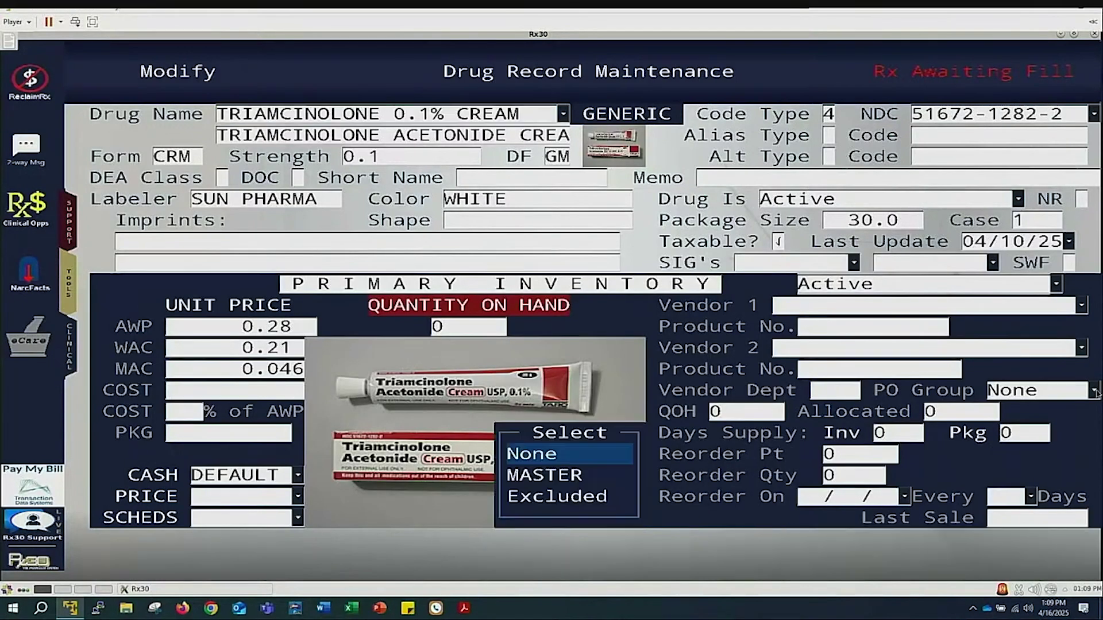
pyautogui.click(565, 476)
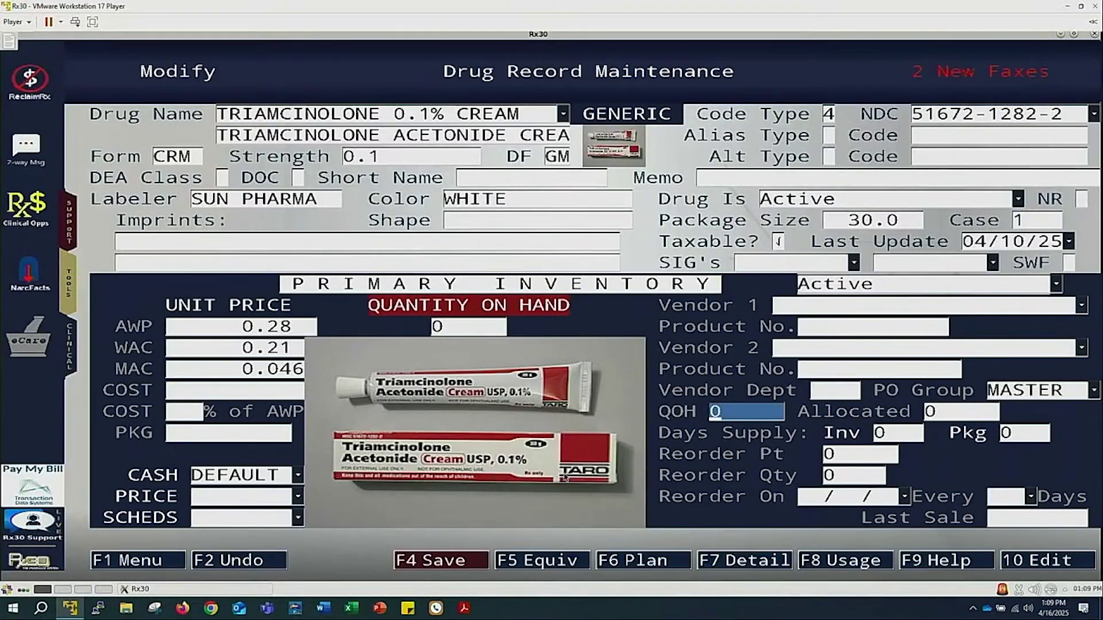
pyautogui.press('F5')
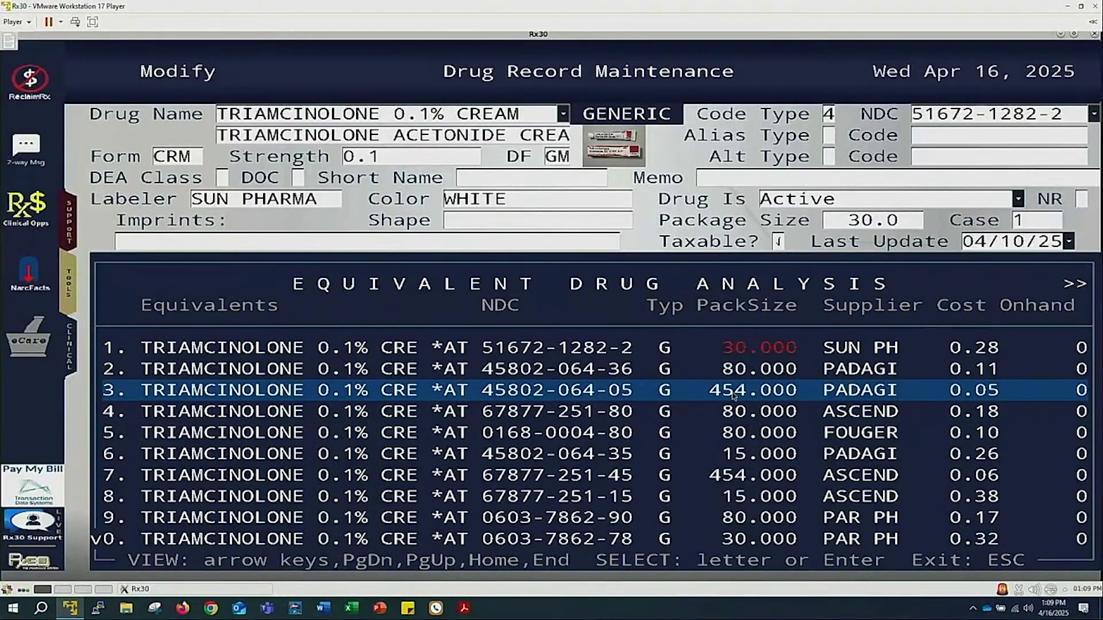
pyautogui.click(733, 395)
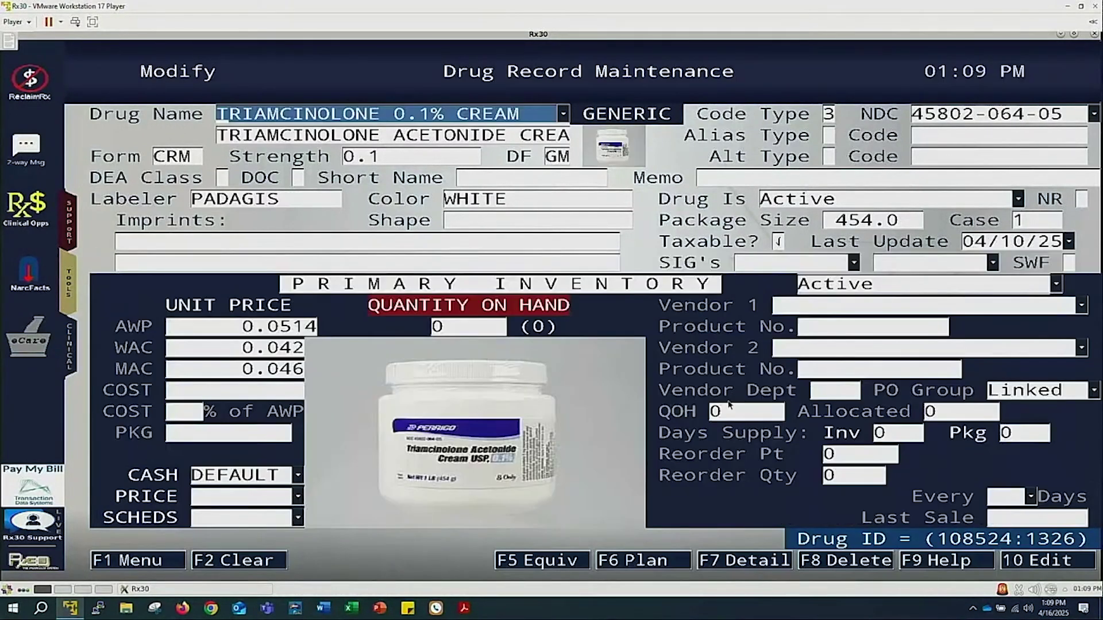
# - Set the PO Group of the Padagis triamcinolone record with package size 454 to Excluded, and close the VMware documentation browser window
pyautogui.click(1095, 394)
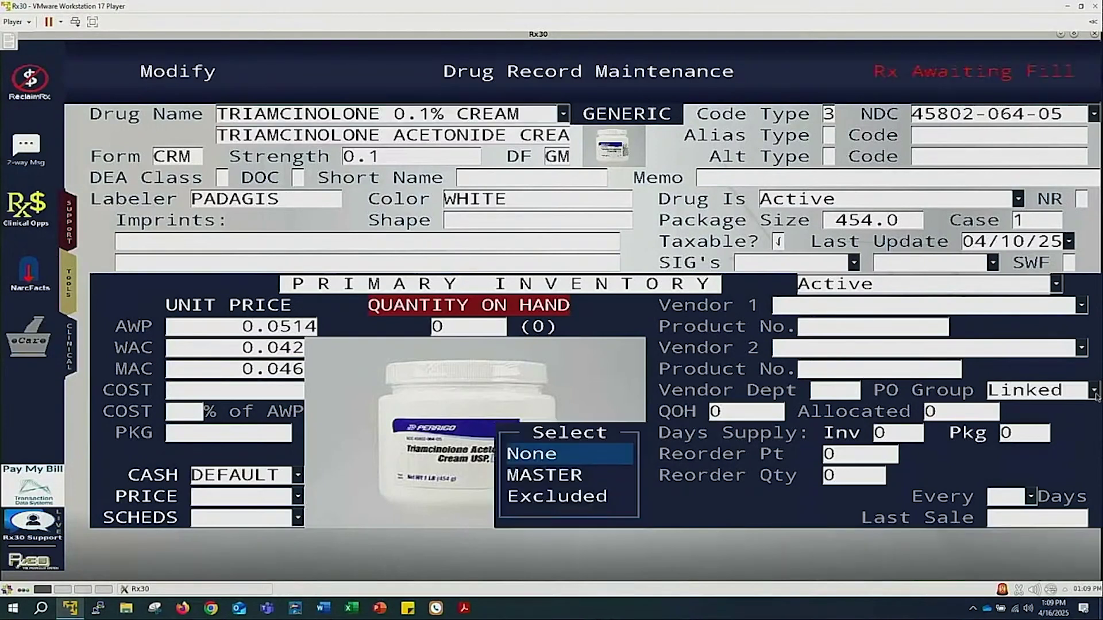
pyautogui.click(562, 497)
pyautogui.press('F4')
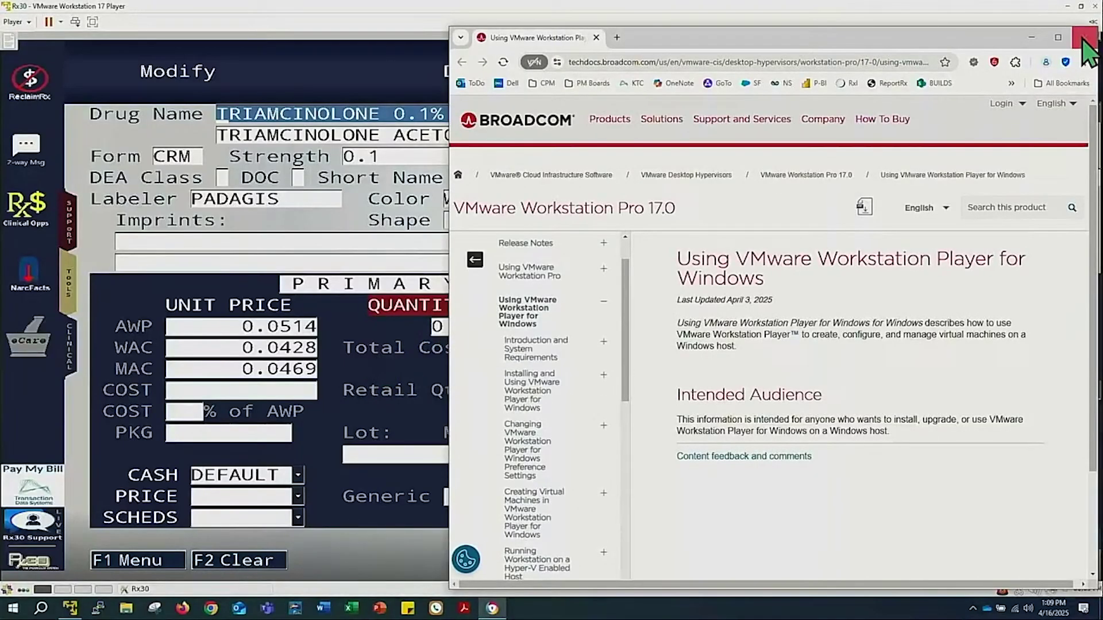
pyautogui.click(1087, 46)
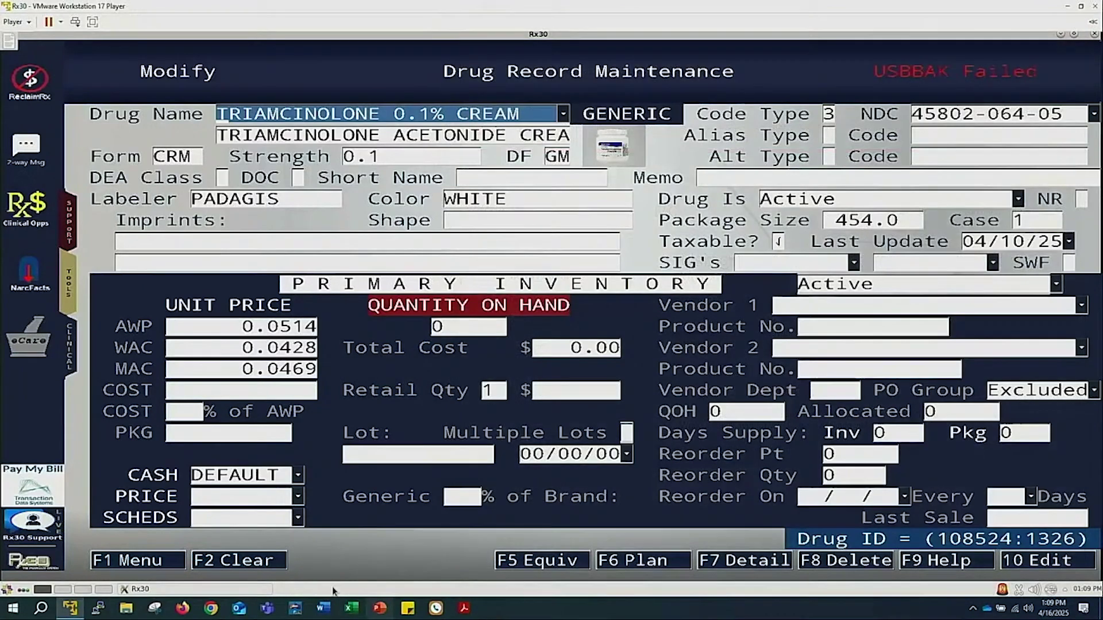
# - Leave Drug Record Maintenance and open the Drug Print Menu from the Drug reports, without choosing a report template
pyautogui.press('Escape')
pyautogui.press('Escape')
pyautogui.press('Right')
pyautogui.press('Right')
pyautogui.press('Right')
pyautogui.press('Right')
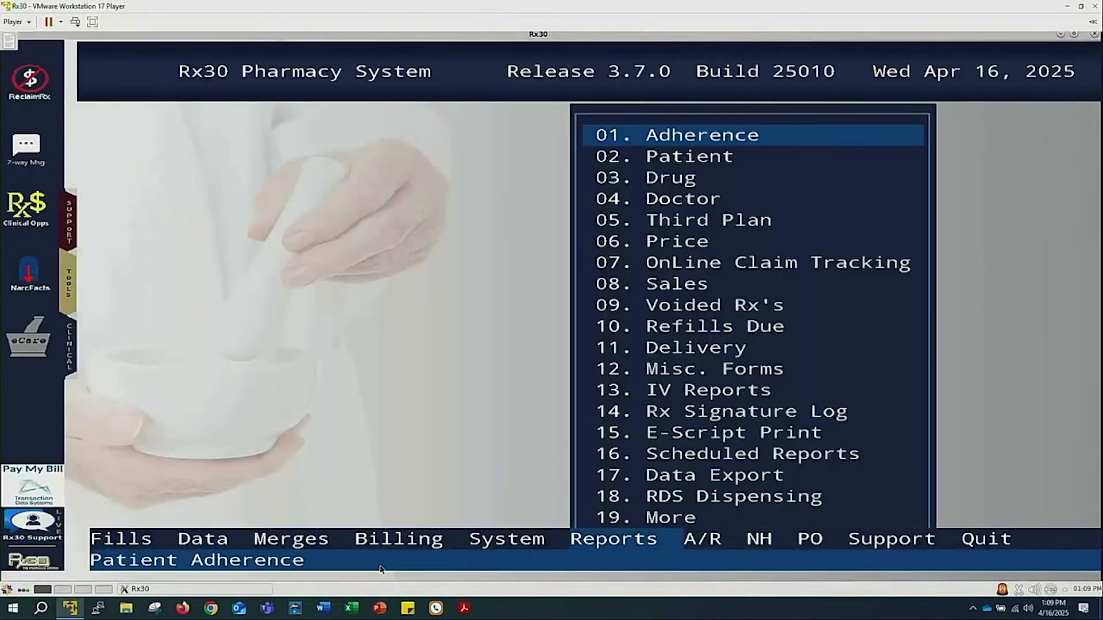
pyautogui.press('Down')
pyautogui.press('Down')
pyautogui.press('Return')
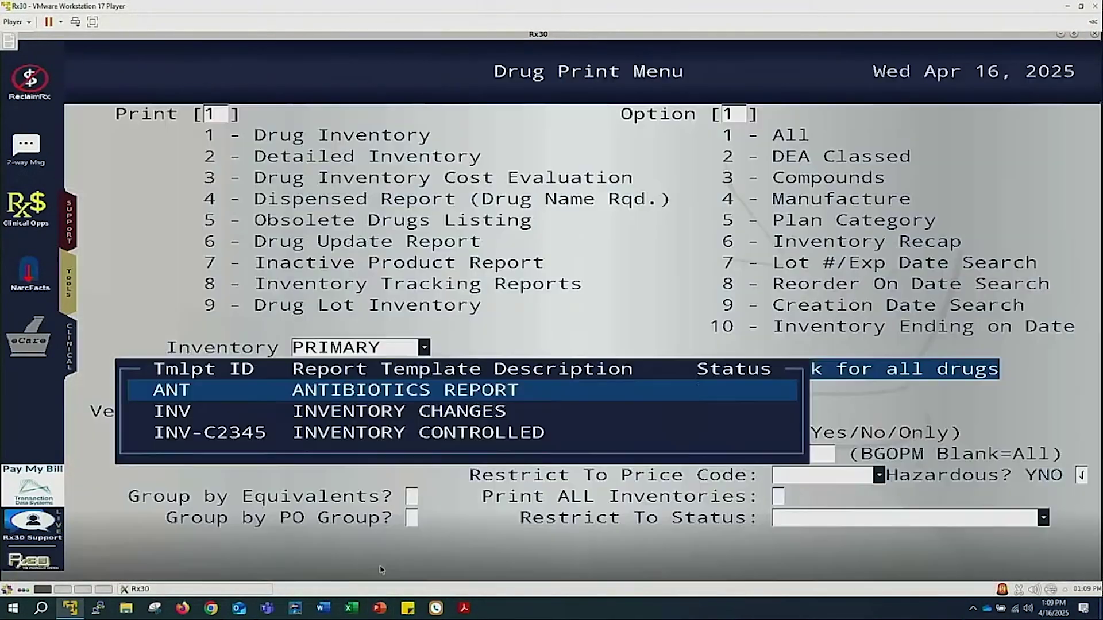
pyautogui.press('Escape')
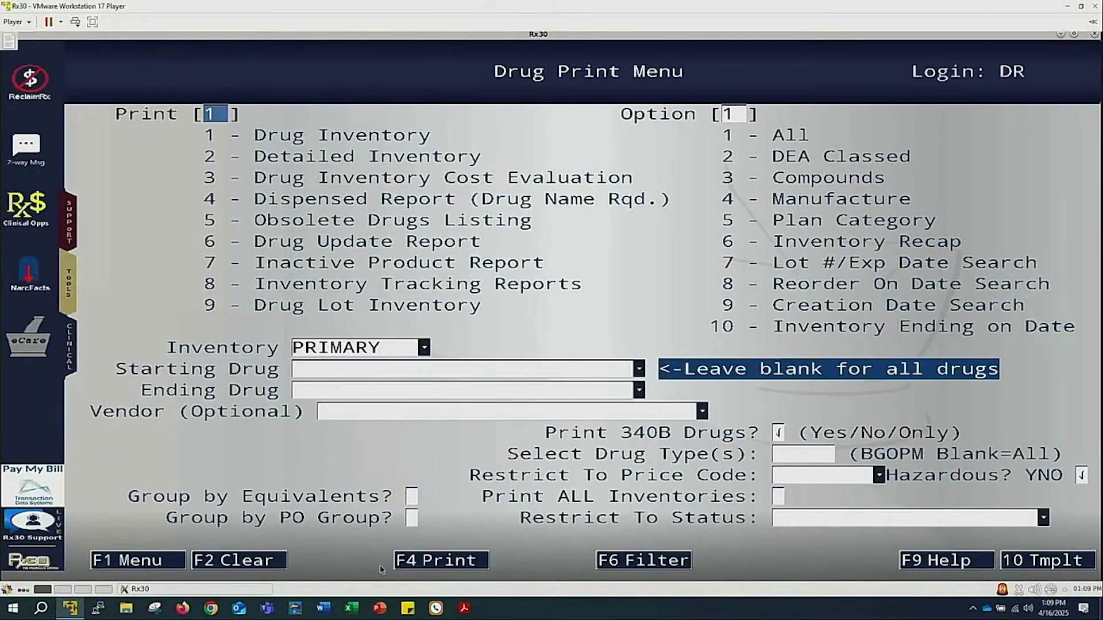